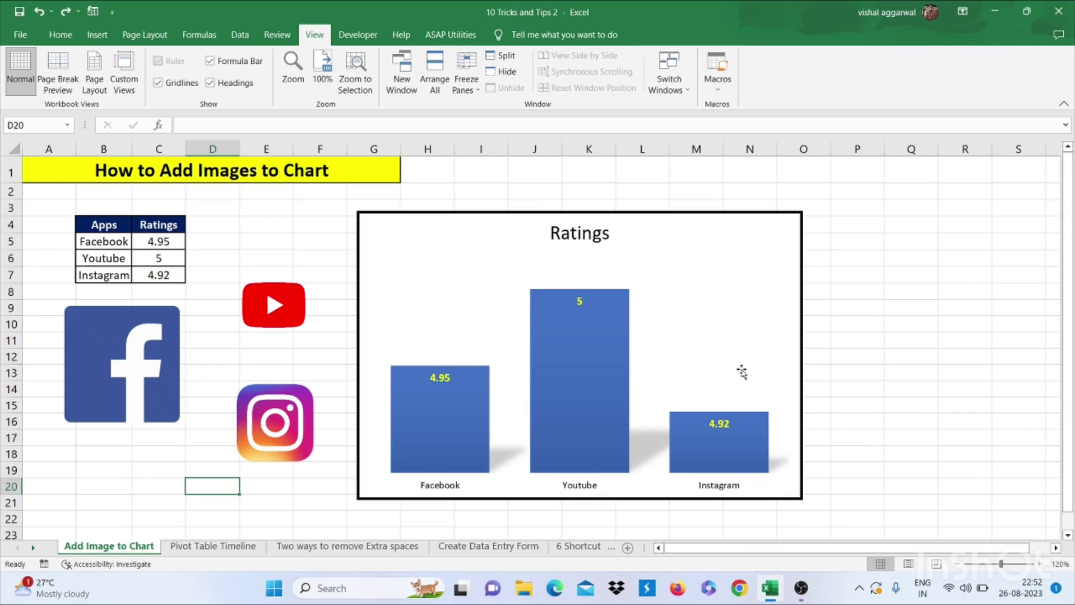
Fill the Facebook bar of the Ratings chart with the Facebook logo
left_click_drag(117, 227, 154, 274)
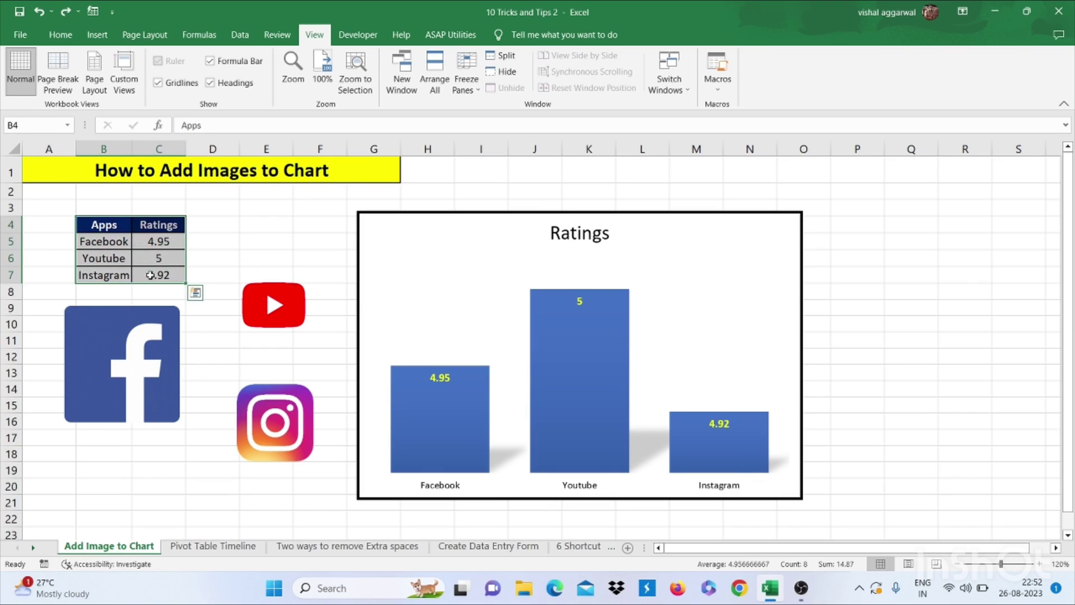
left_click(375, 245)
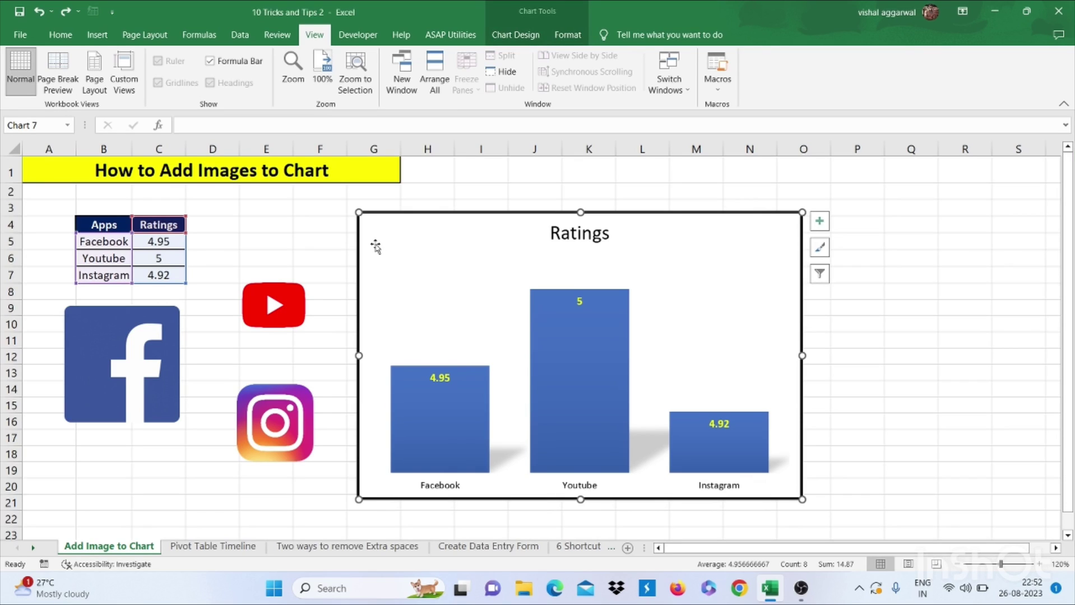
left_click(212, 340)
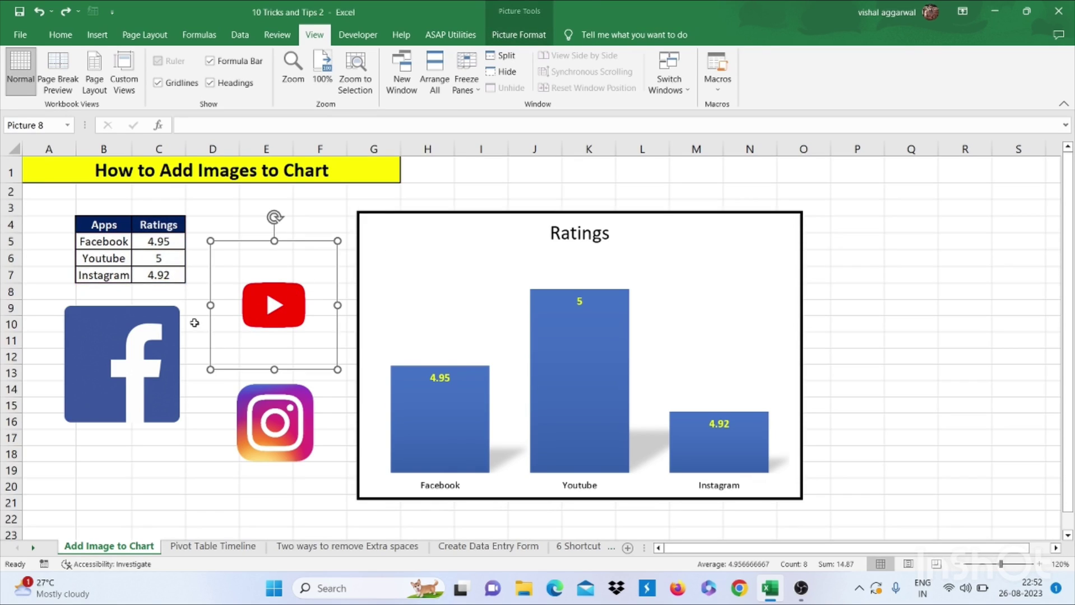
left_click(194, 323)
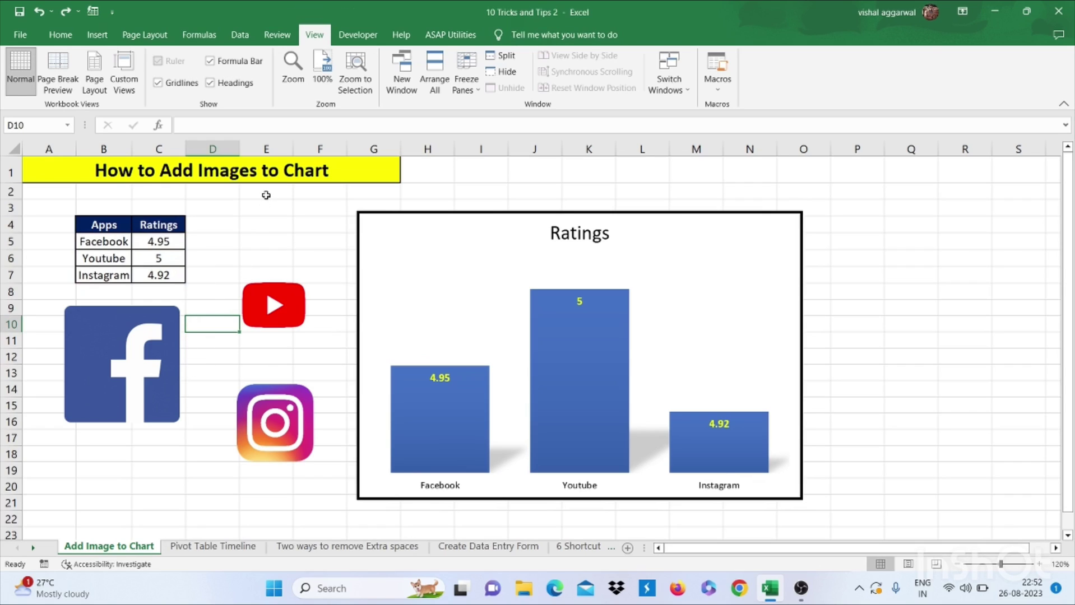
left_click(72, 397)
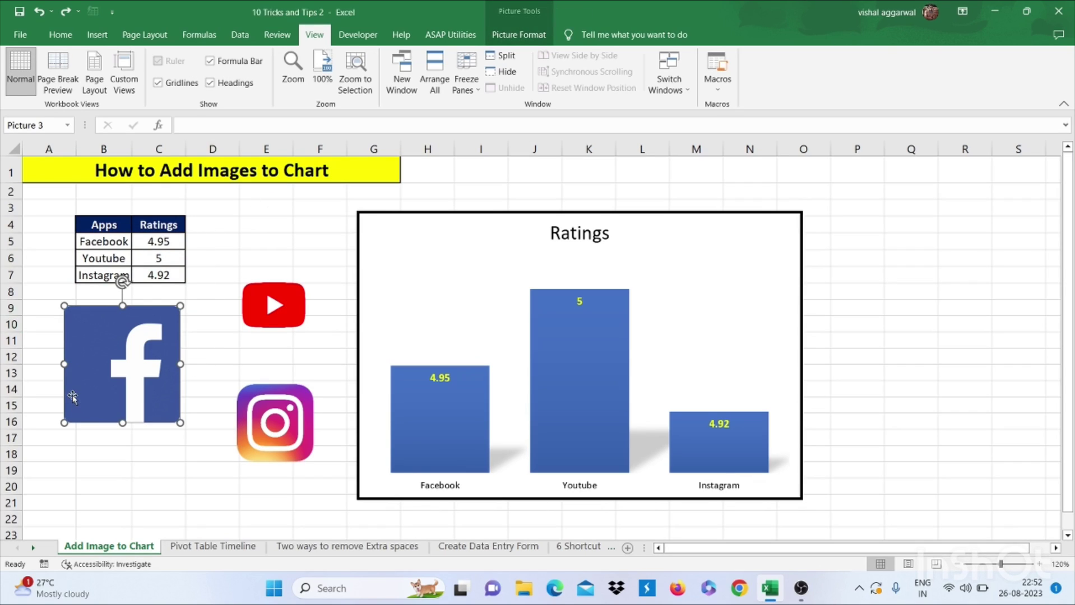
left_click(458, 411)
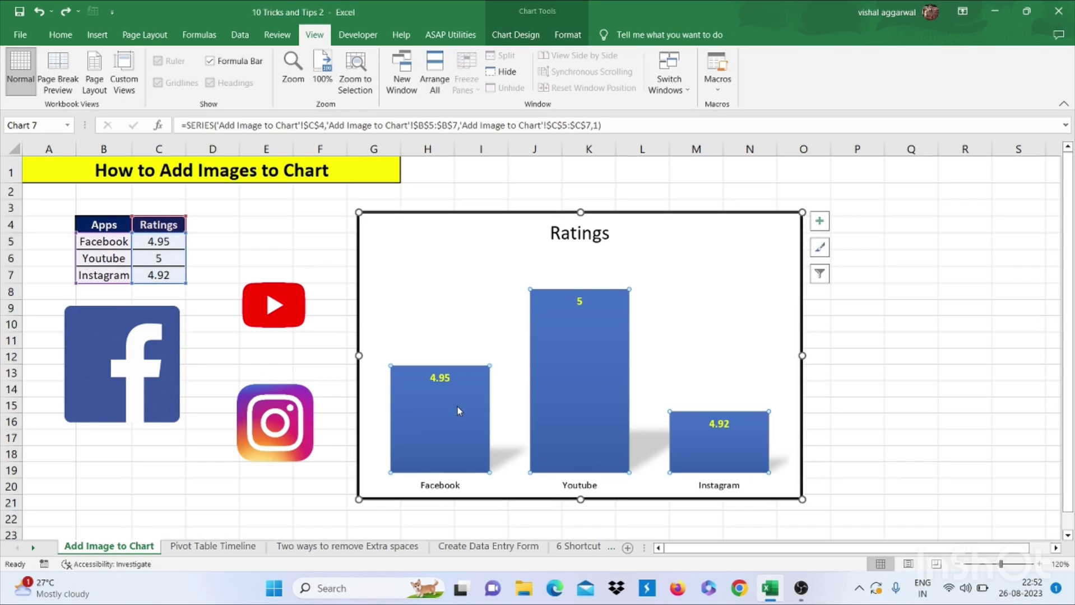
left_click(458, 411)
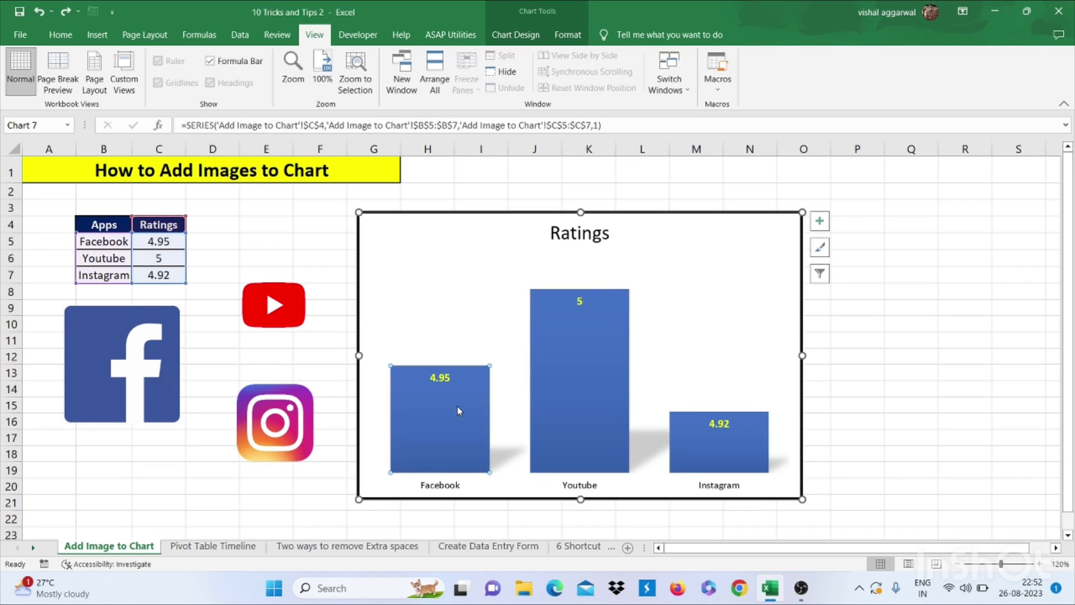
key("ctrl+v")
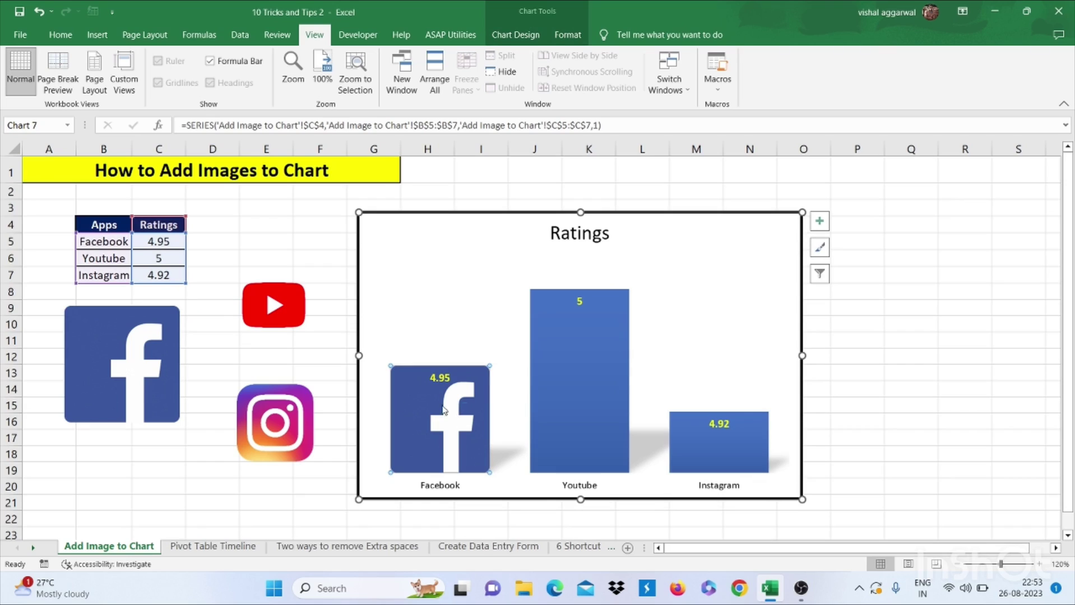
Fill the YouTube and Instagram bars with their matching logos
left_click(304, 283)
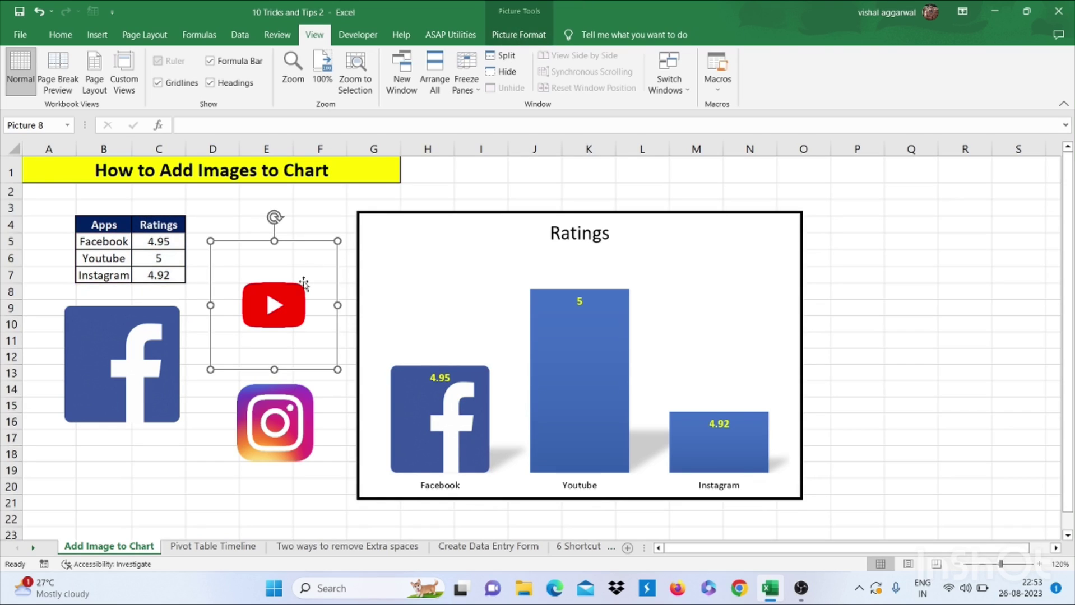
key("ctrl+c")
left_click(569, 371)
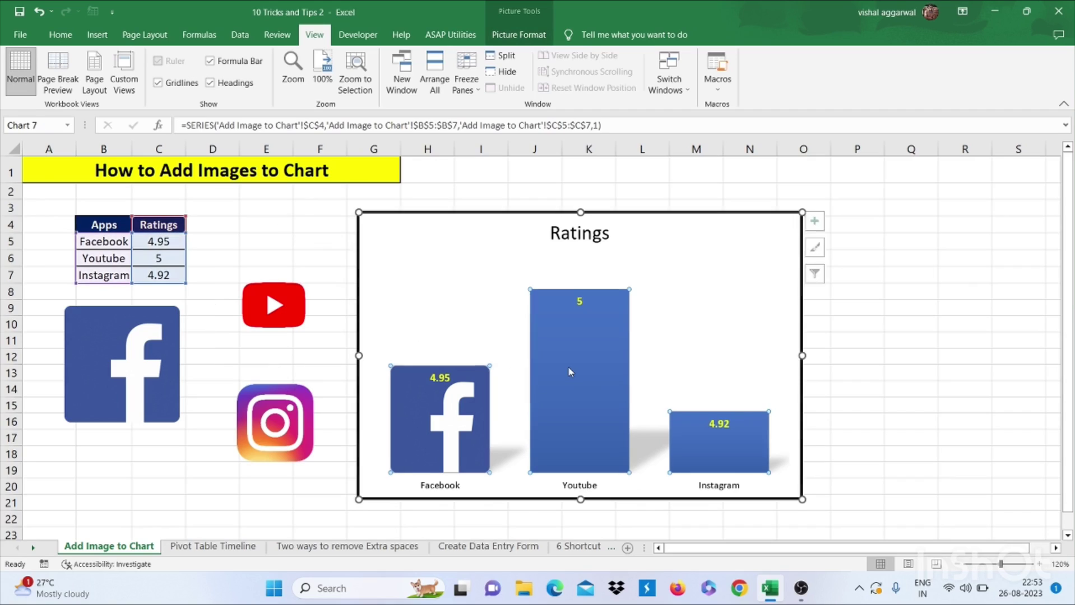
left_click(568, 368)
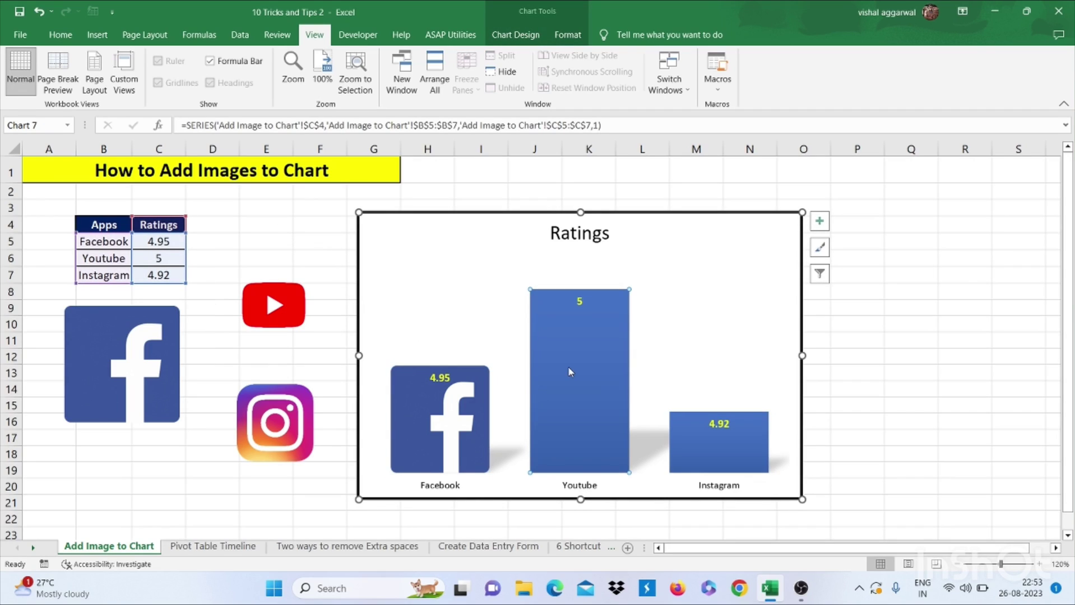
key("ctrl+v")
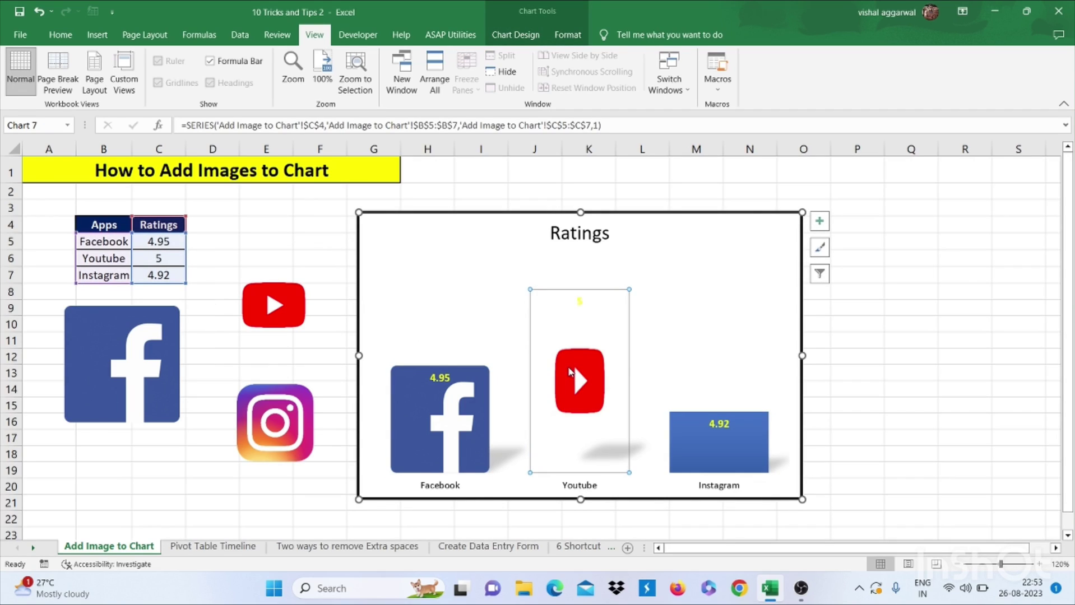
left_click(253, 444)
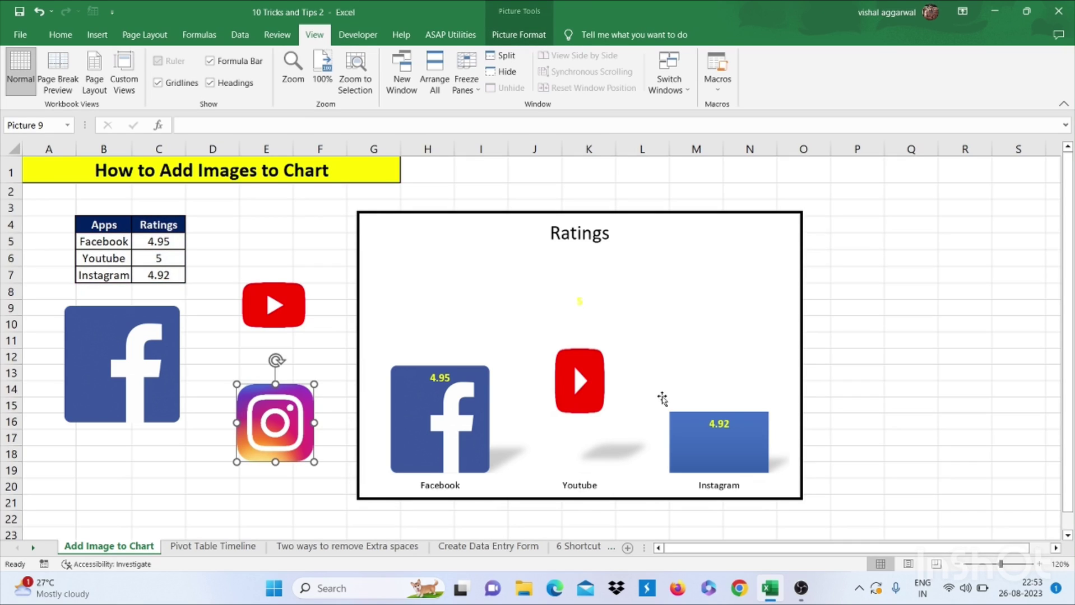
left_click(702, 438)
left_click(702, 437)
key("ctrl+v")
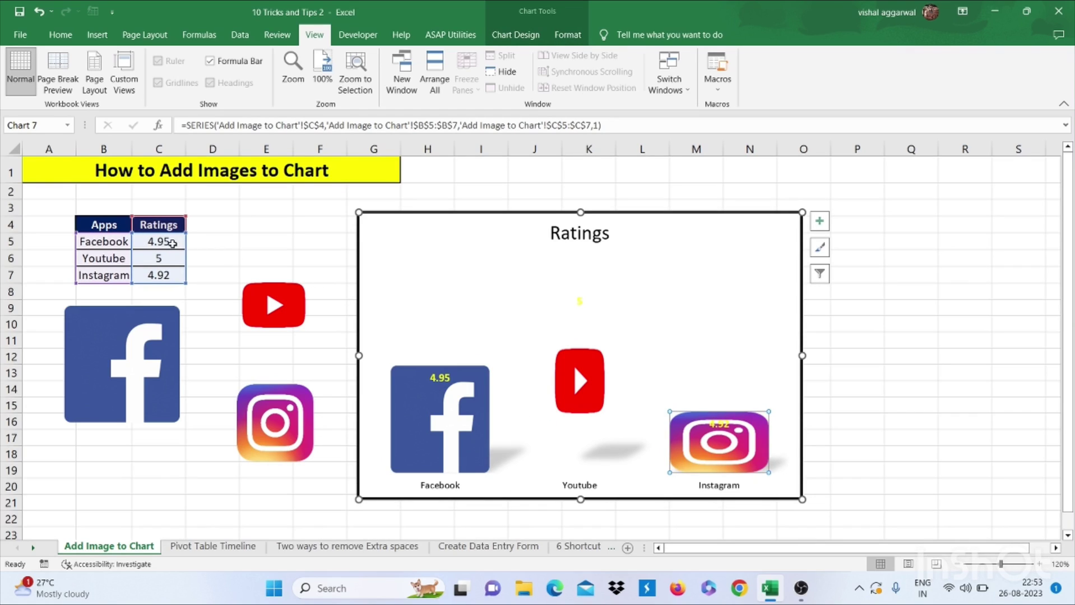
Change the Facebook rating in C5 to 4.98
left_click(172, 243)
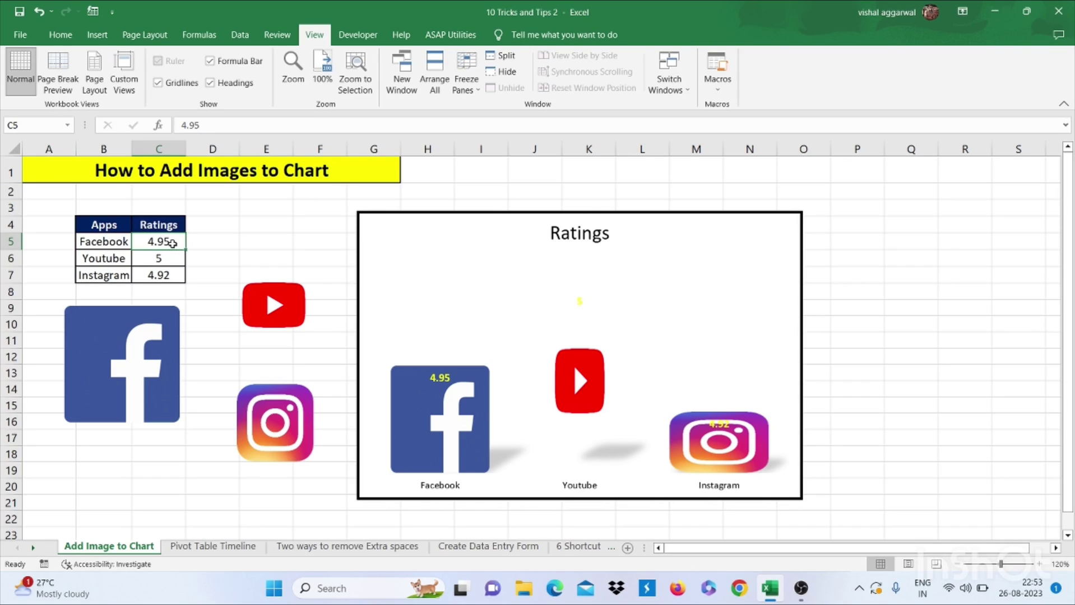
type("4.98")
key("Return")
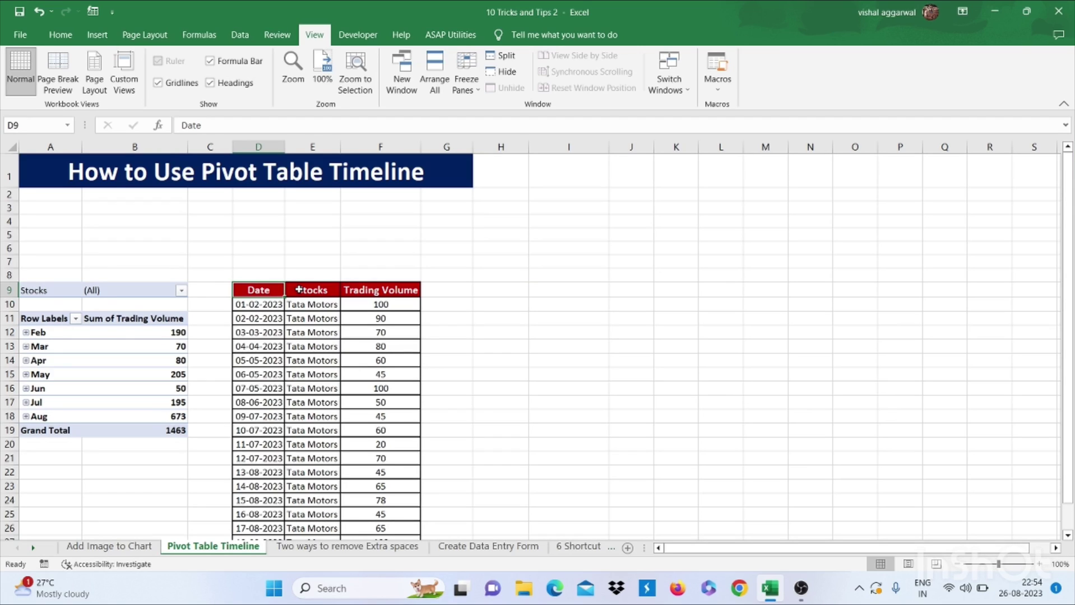
Insert a Date timeline linked to the Sum of Trading Volume pivot table
left_click_drag(329, 291, 369, 292)
left_click(369, 292)
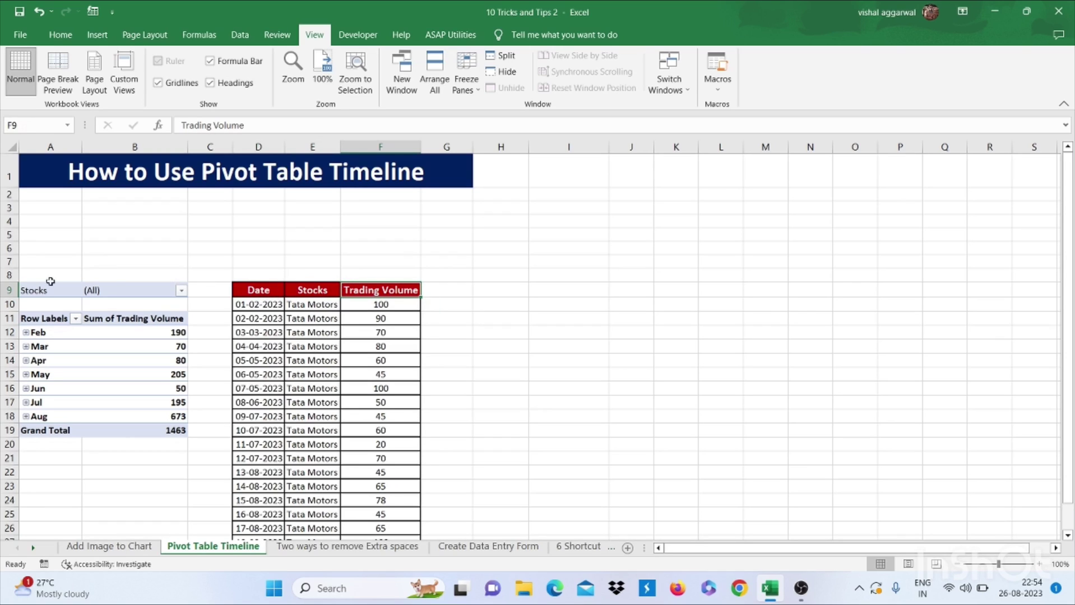
left_click_drag(35, 286, 148, 431)
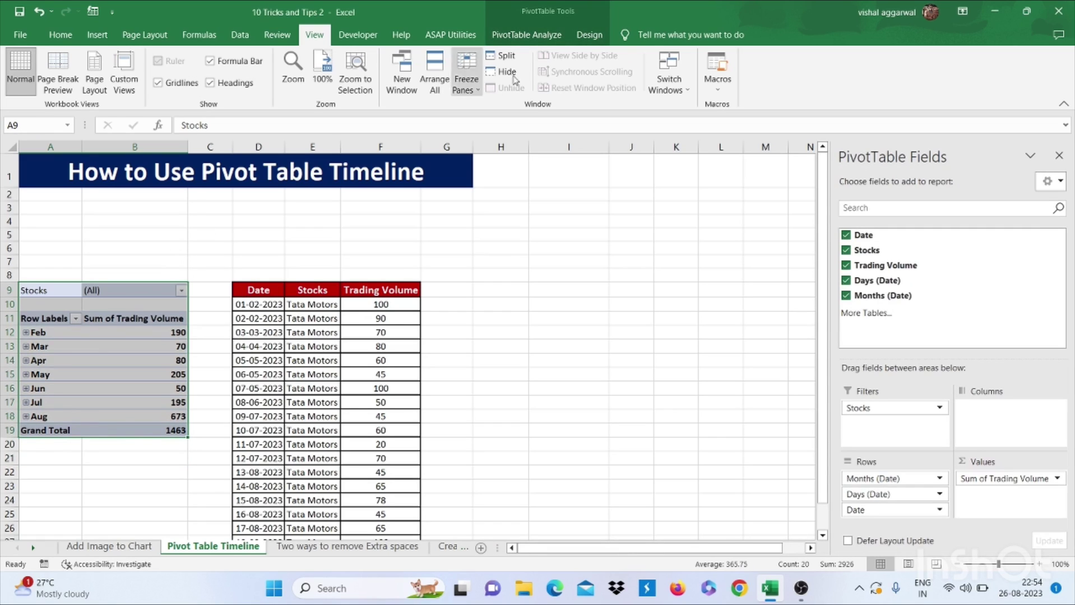
left_click(531, 39)
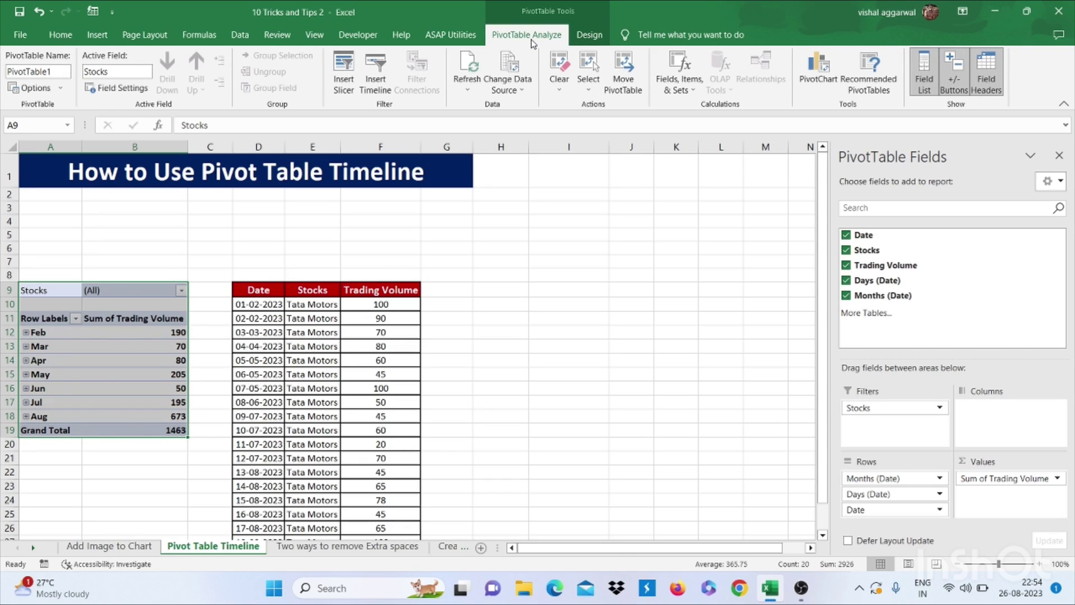
left_click(373, 93)
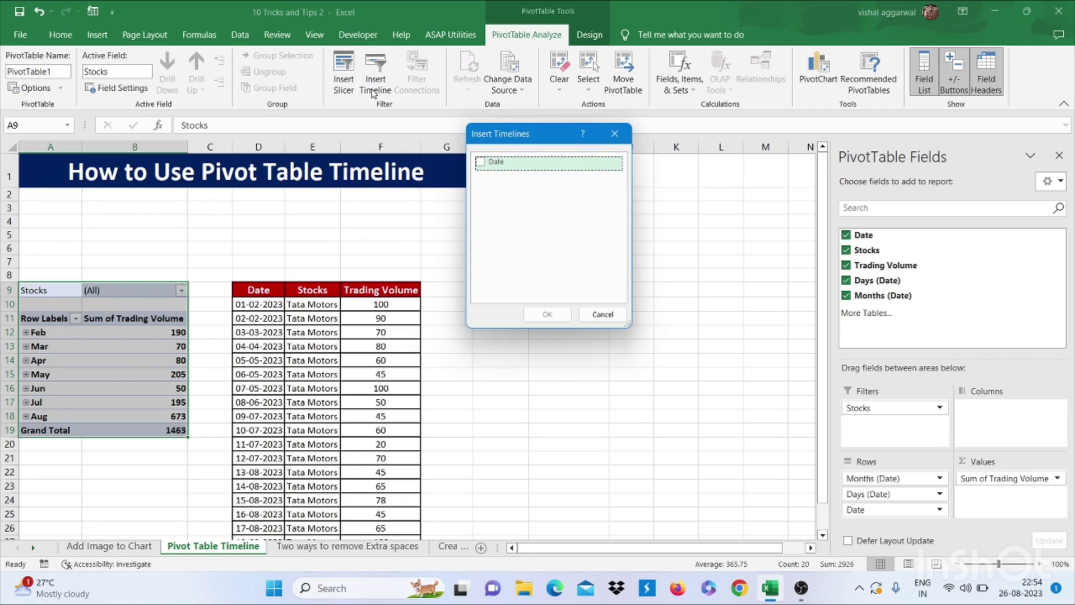
left_click(480, 162)
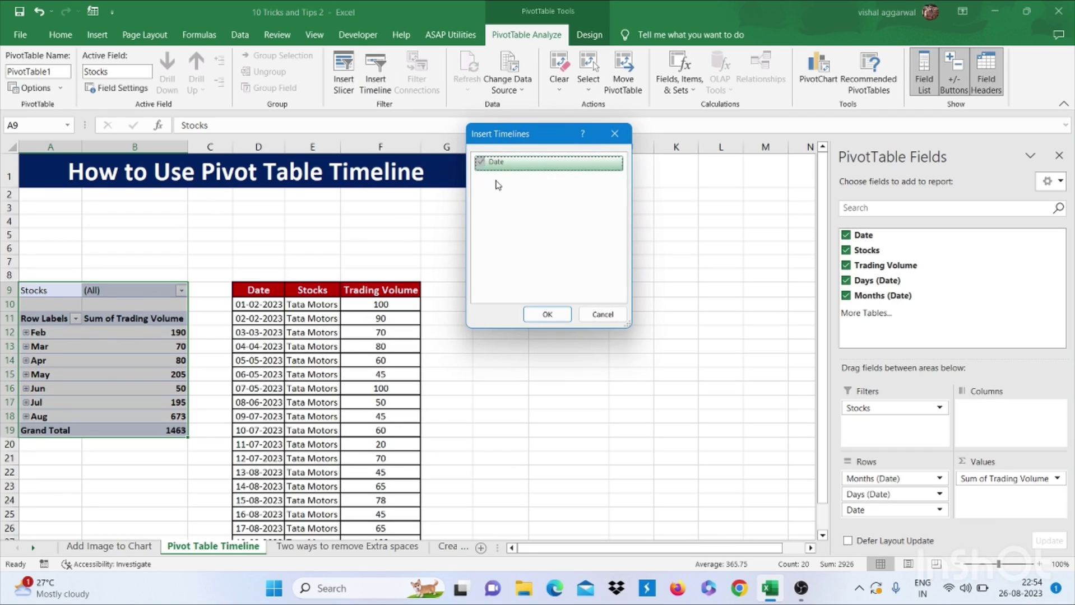
left_click(548, 314)
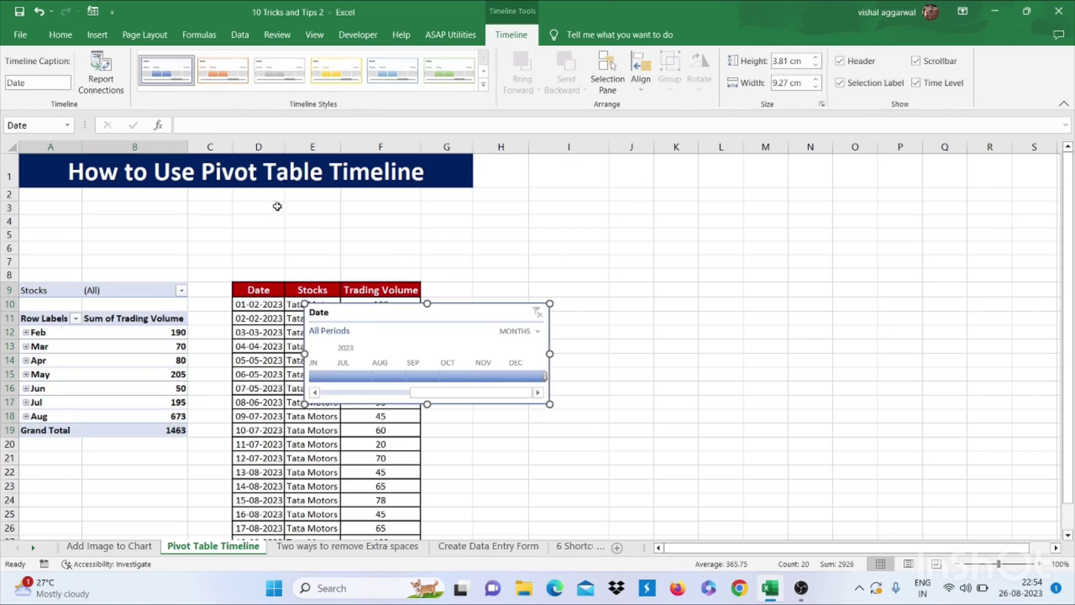
Move the timeline above the pivot and try the years, quarters, days and months levels
left_click_drag(369, 315, 89, 194)
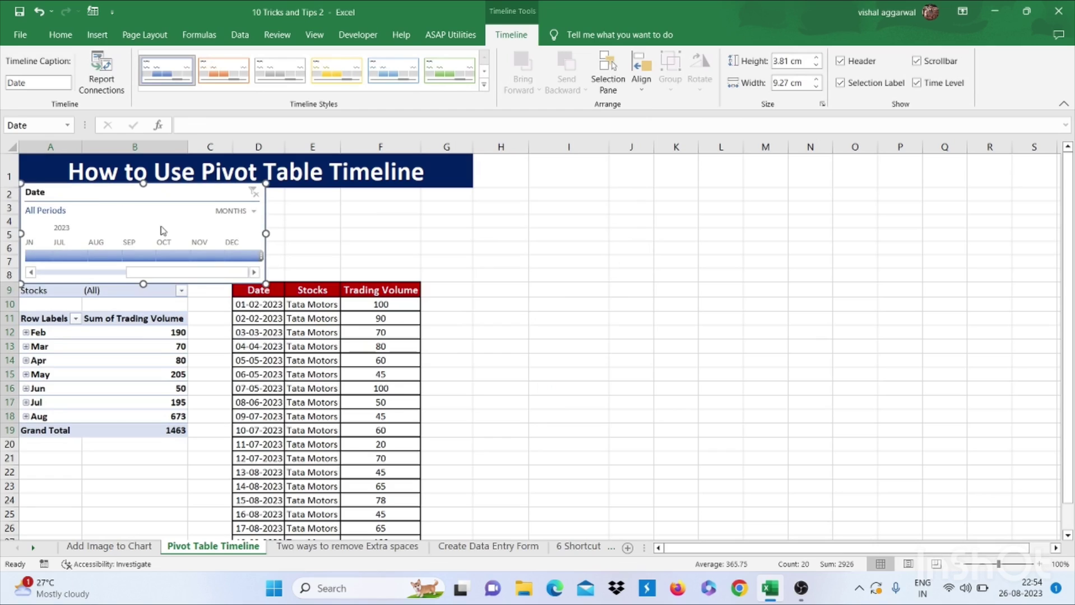
left_click(242, 215)
left_click(242, 224)
left_click(243, 212)
left_click(244, 238)
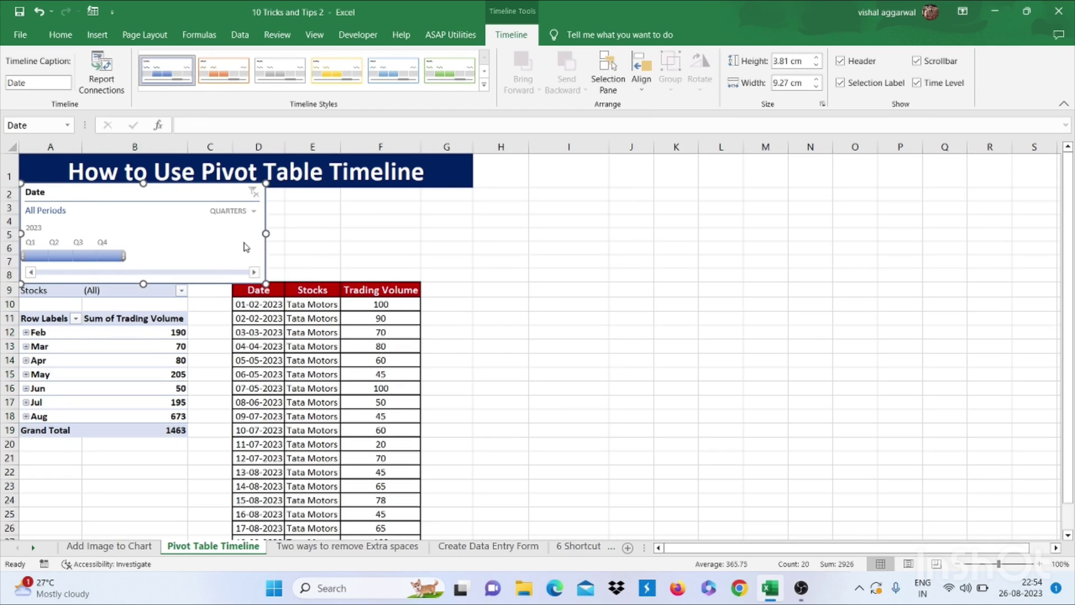
left_click(241, 213)
left_click(241, 271)
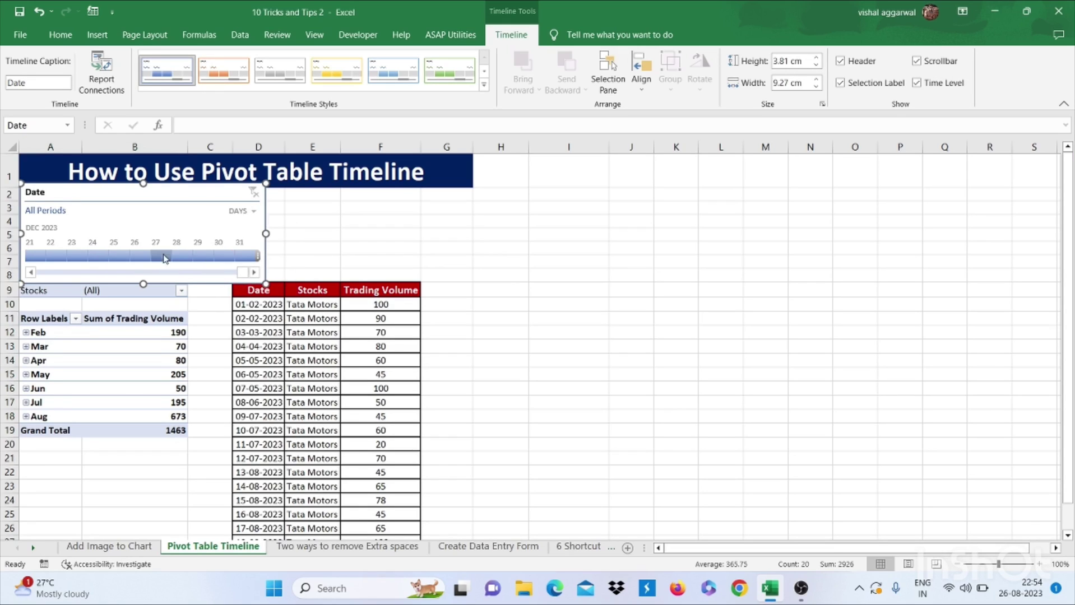
left_click(240, 214)
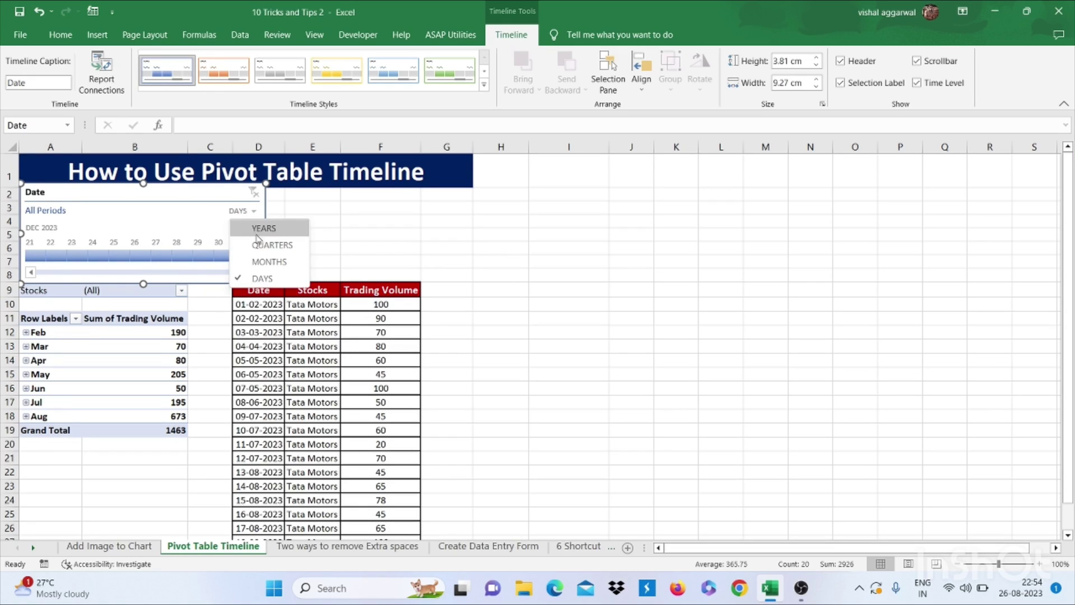
left_click(266, 262)
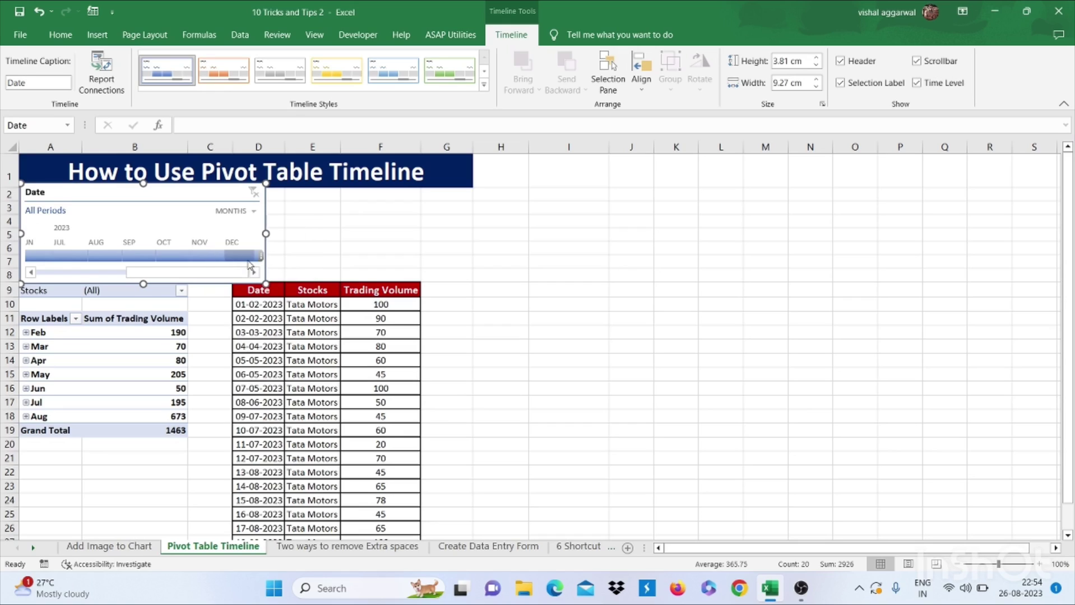
Filter July–September 2023 by month, then switch to quarters and select Q2 through Q4
left_click(70, 256)
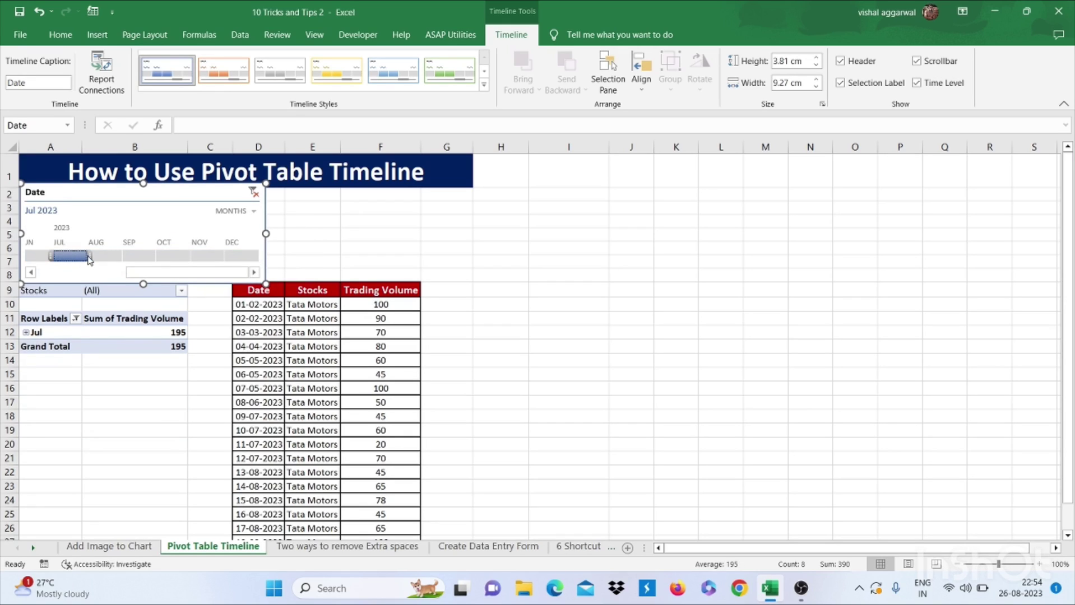
left_click_drag(87, 259, 177, 263)
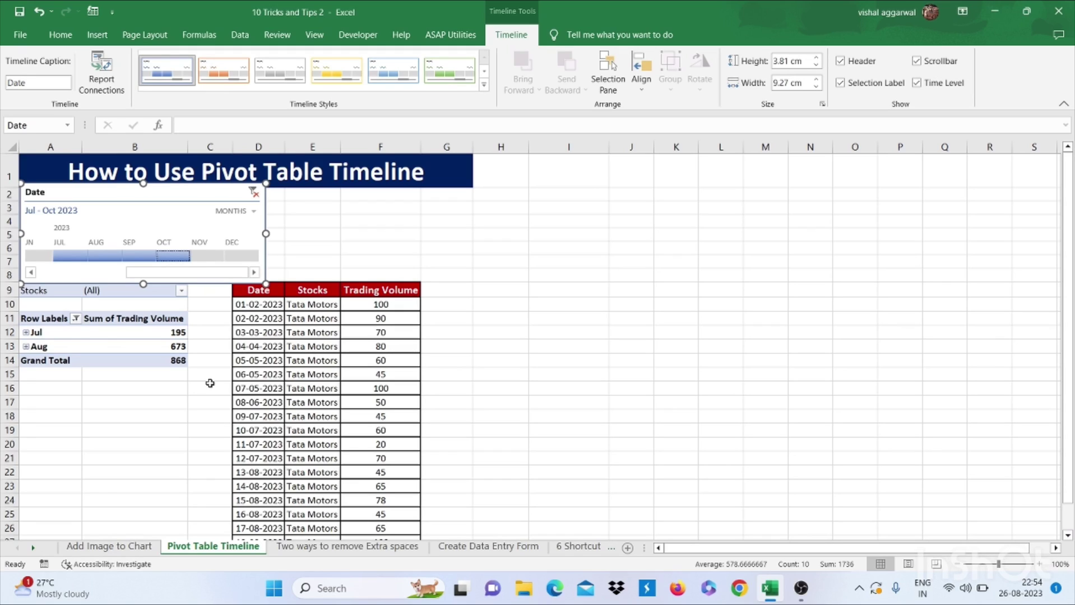
left_click(250, 212)
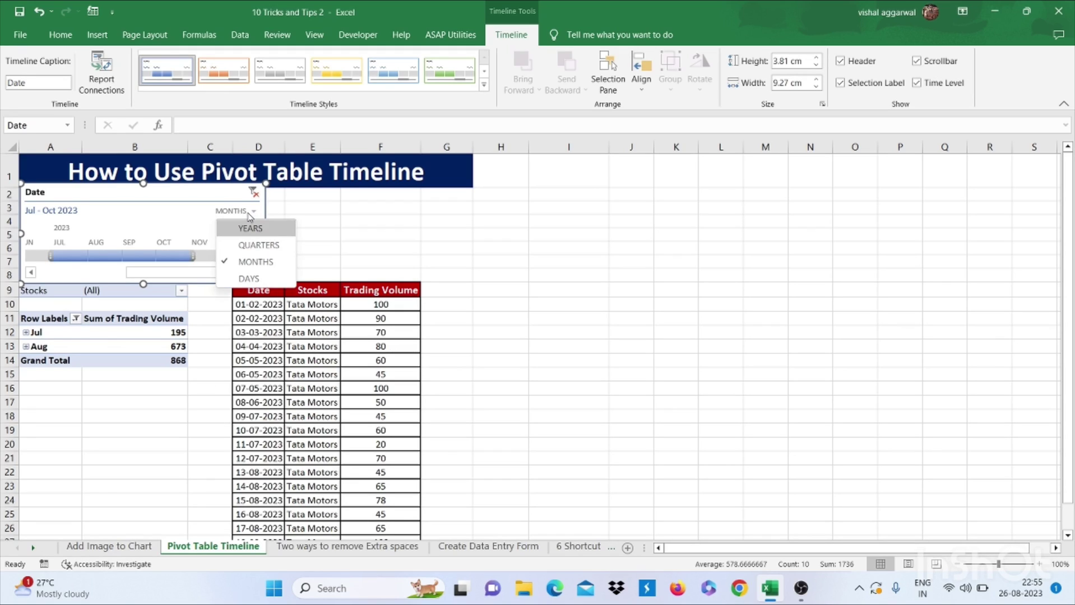
left_click(249, 244)
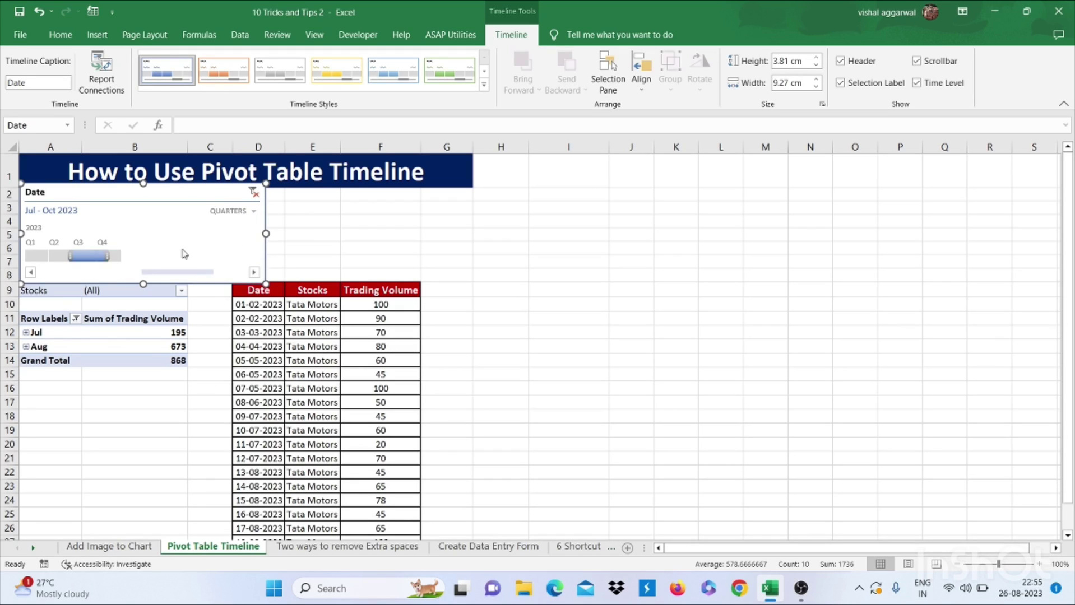
left_click_drag(70, 257, 47, 259)
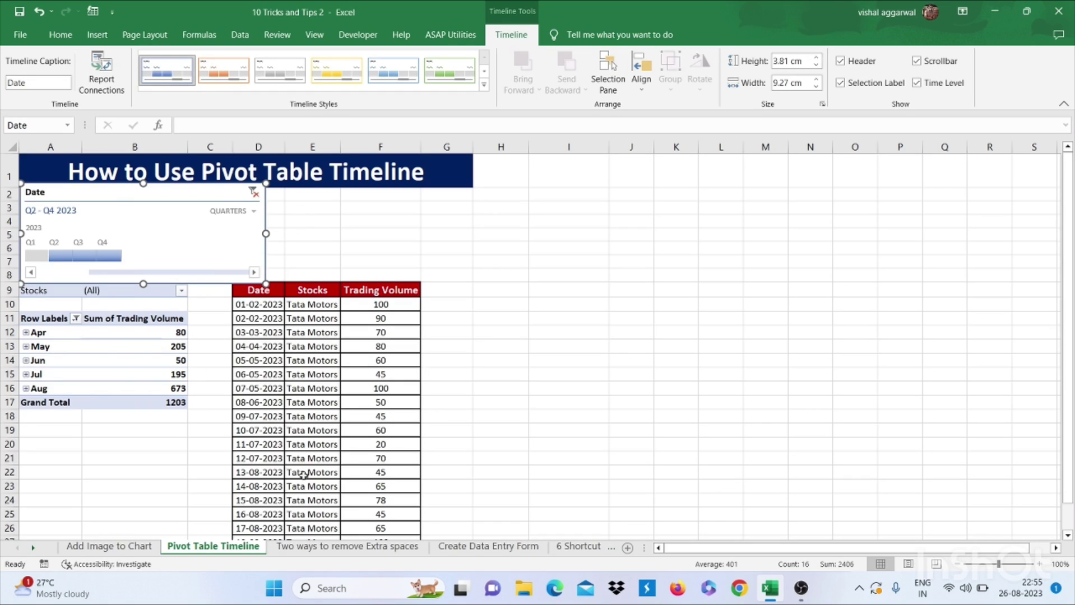
On the extra-spaces sheet, enter =TRIM(B5) in C5 and copy it down to C10
left_click(321, 552)
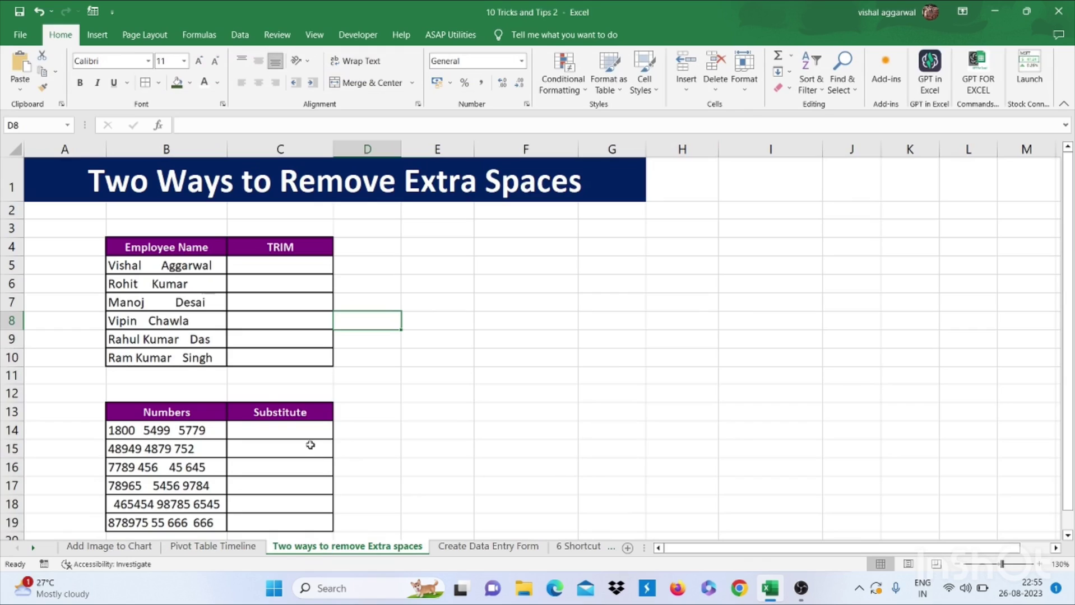
left_click(262, 260)
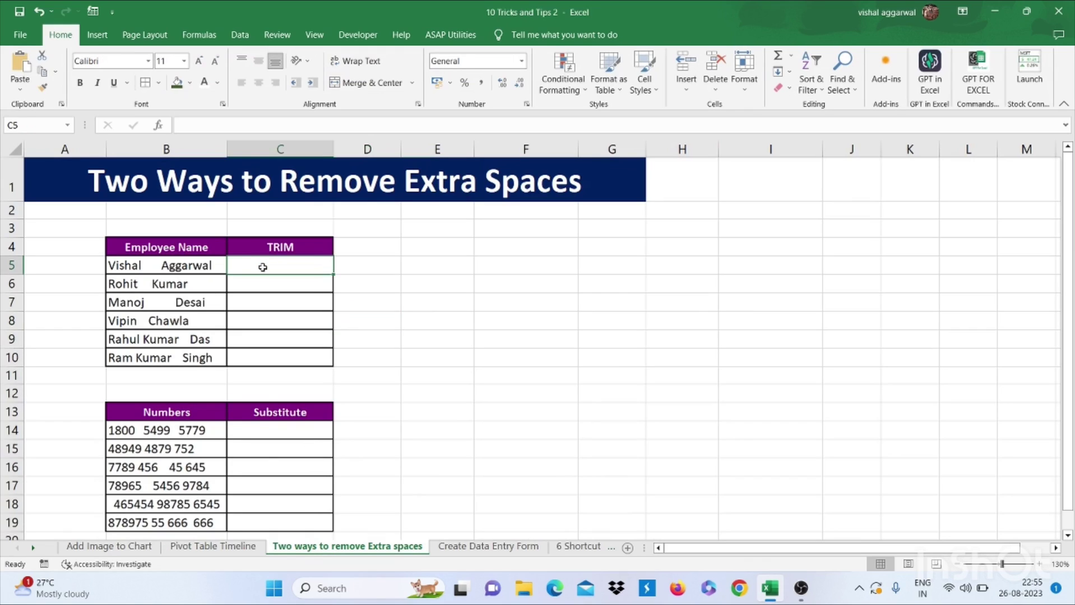
type("=")
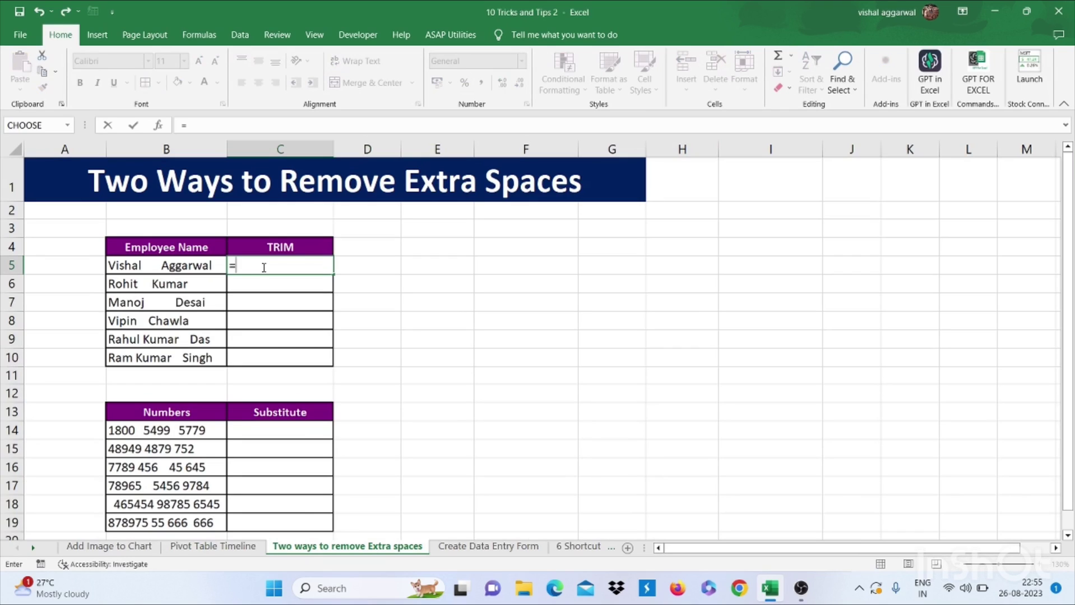
type("trim")
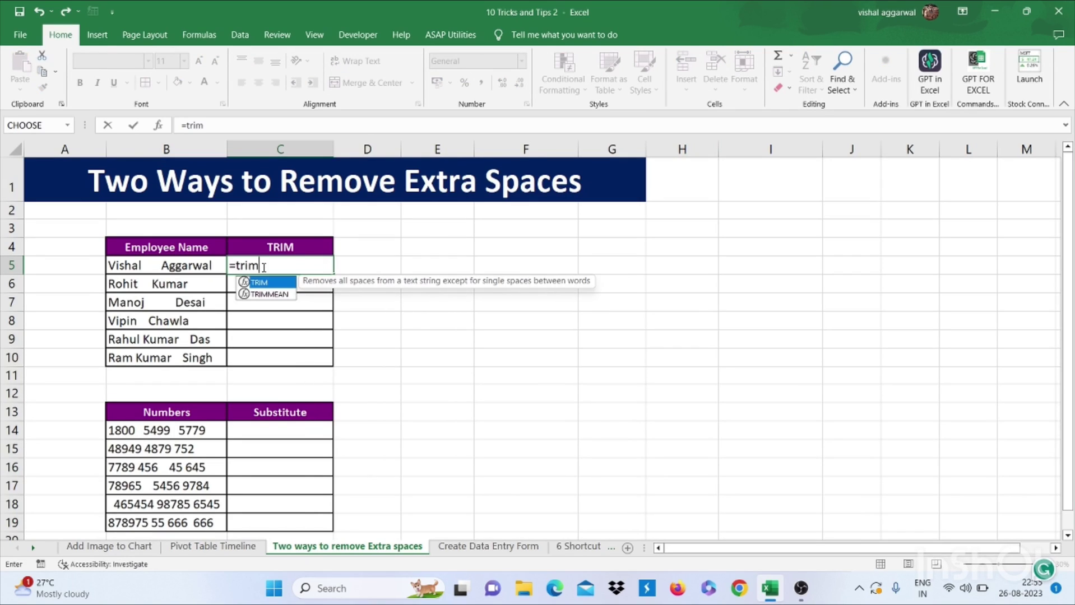
type("(")
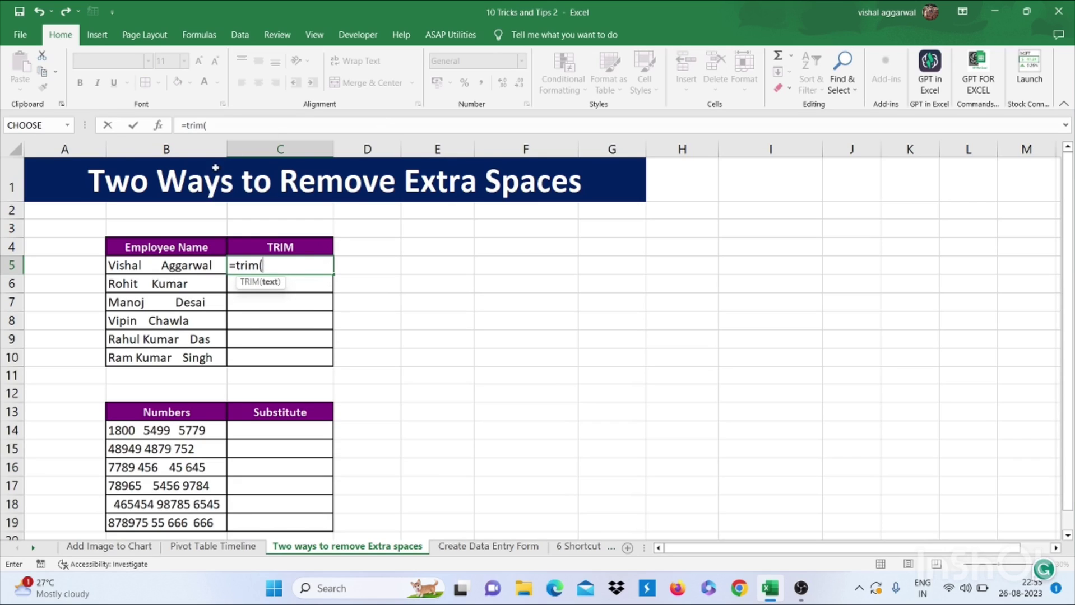
left_click(172, 268)
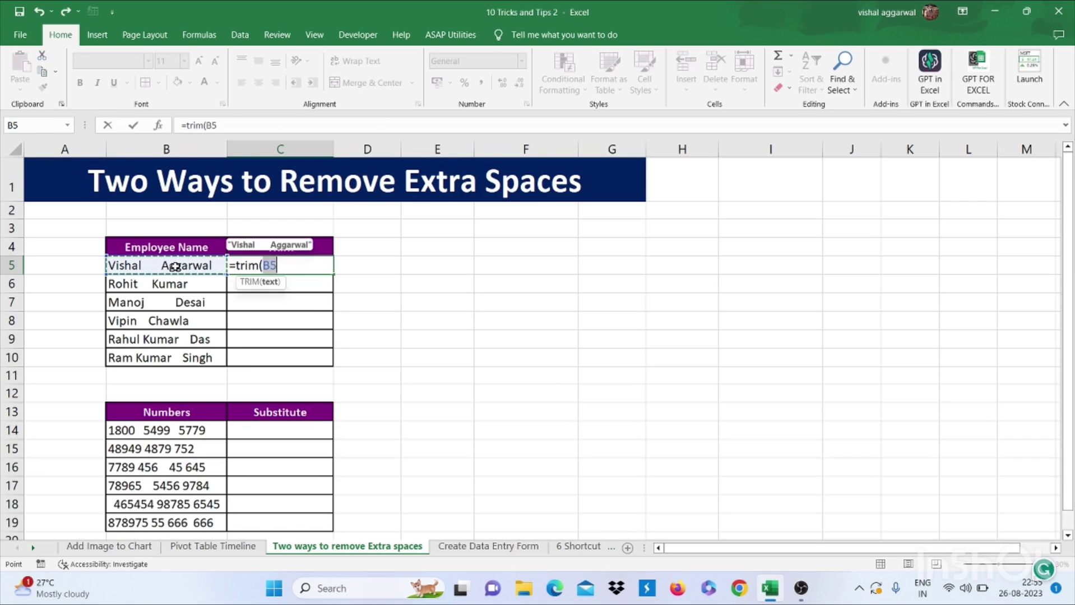
type(")")
key("ctrl+Return")
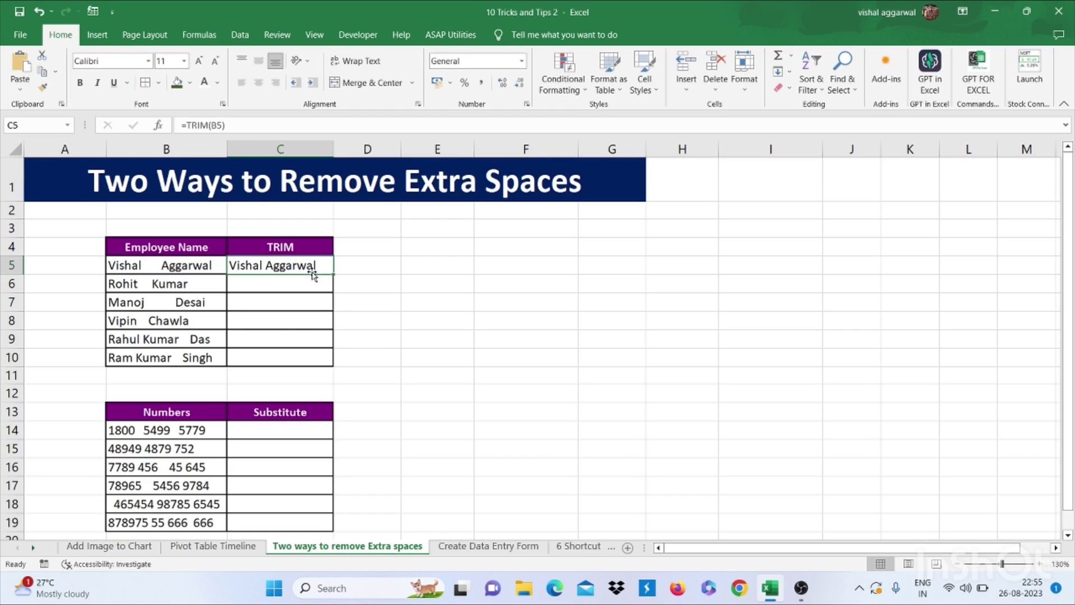
left_click_drag(331, 275, 322, 369)
left_click(266, 431)
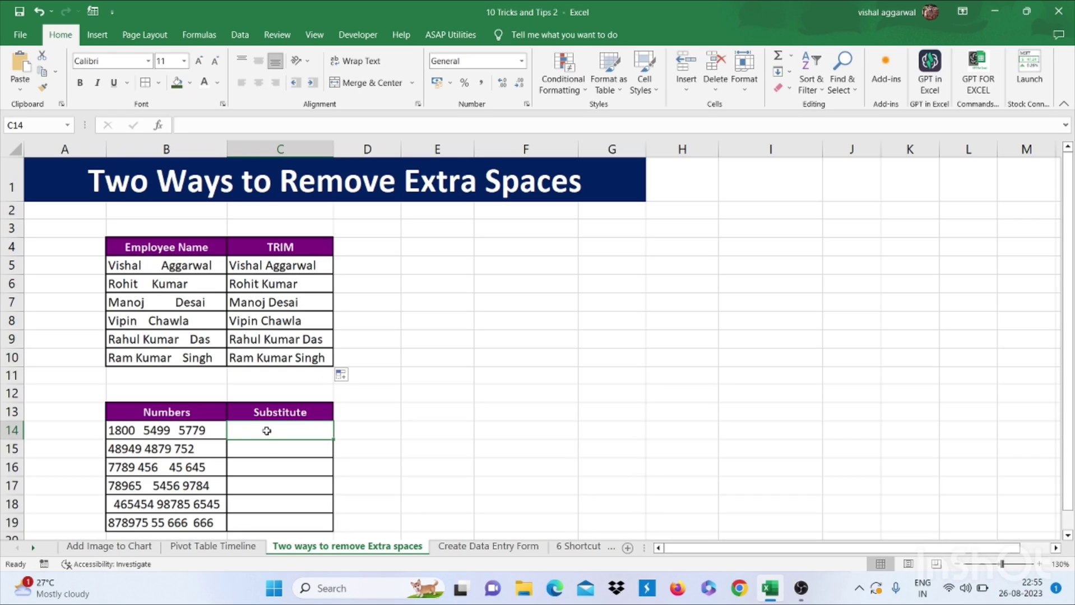
Enter =SUBSTITUTE(B14," ","") in C14 and fill it down to C19
type("=")
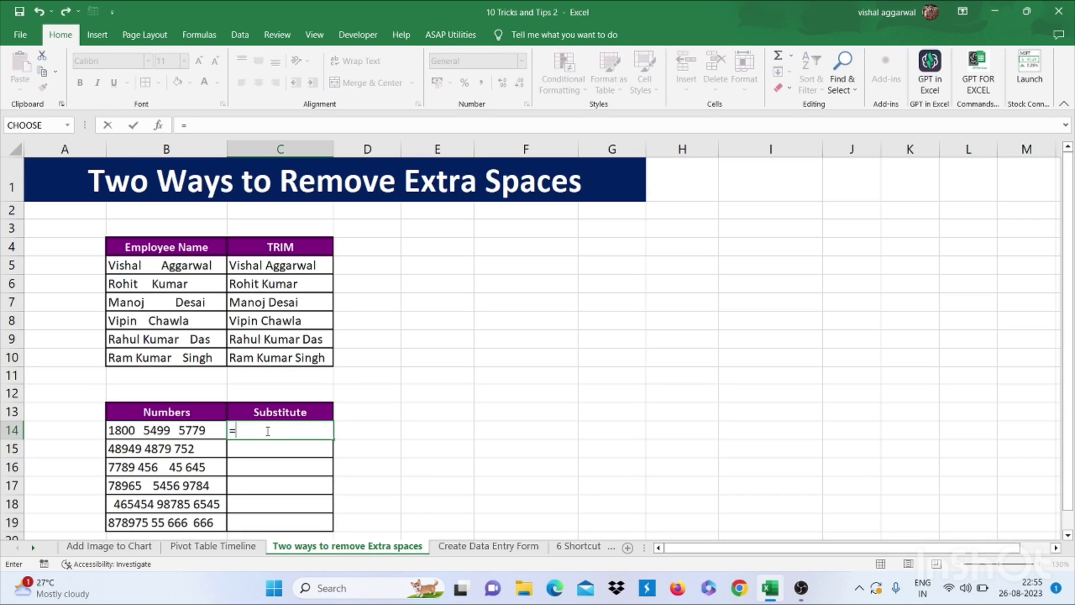
type("subs")
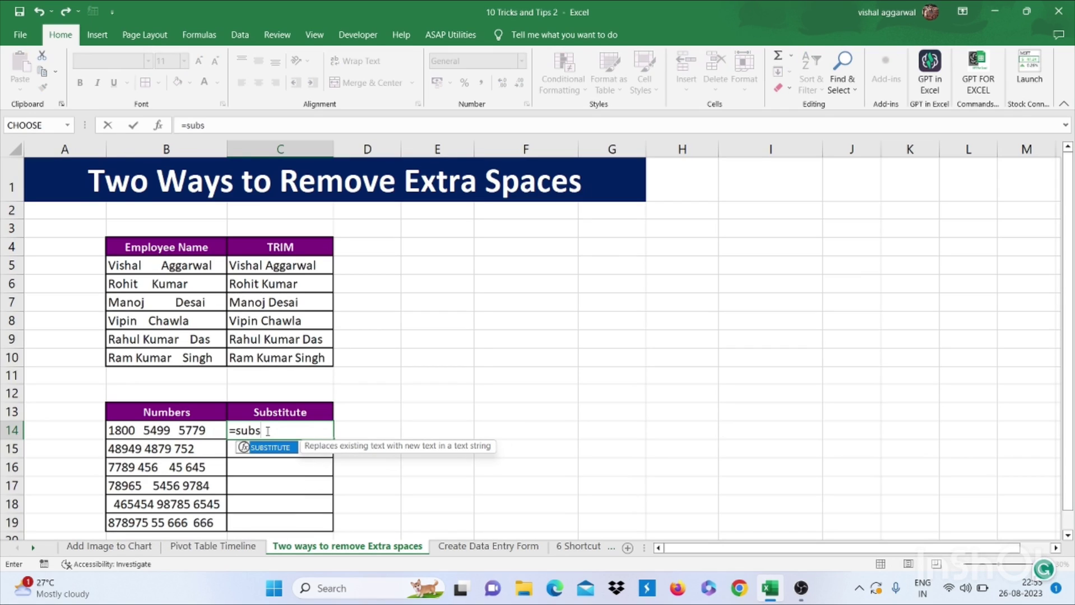
key("Tab")
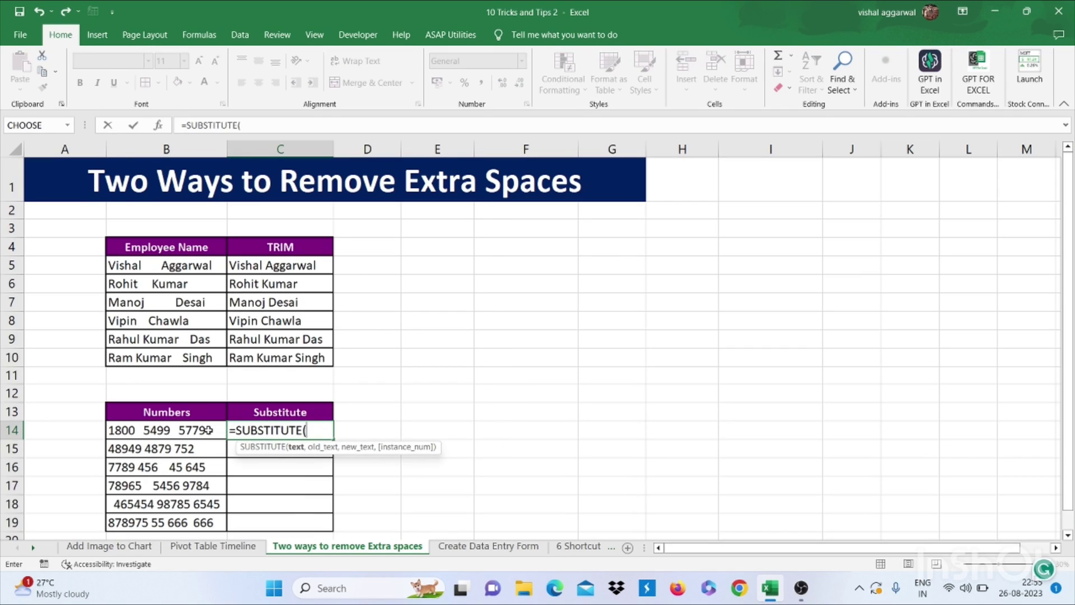
left_click(209, 430)
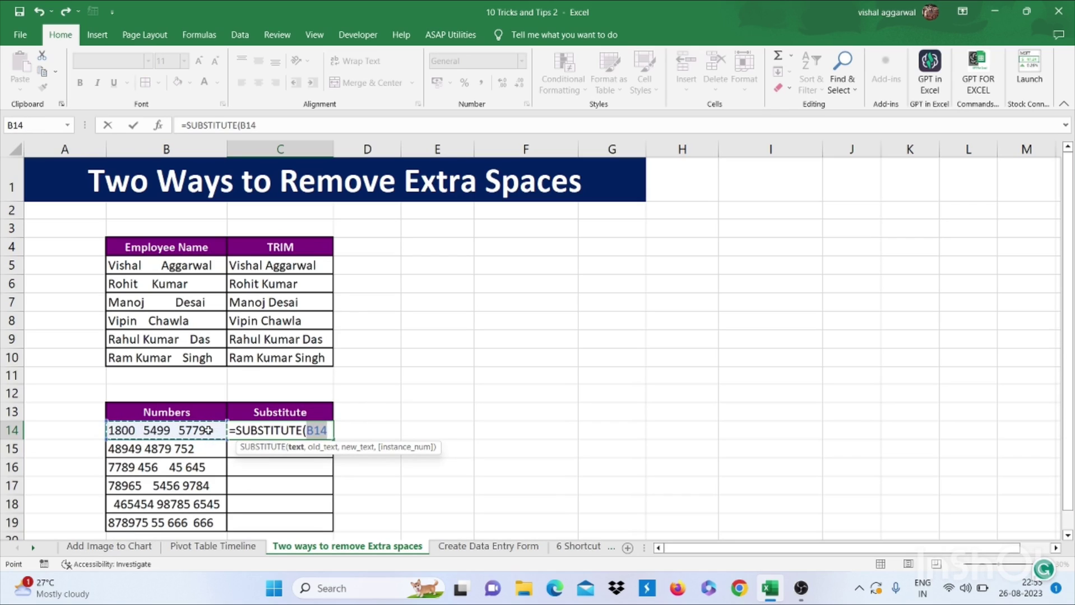
type(",\" ")
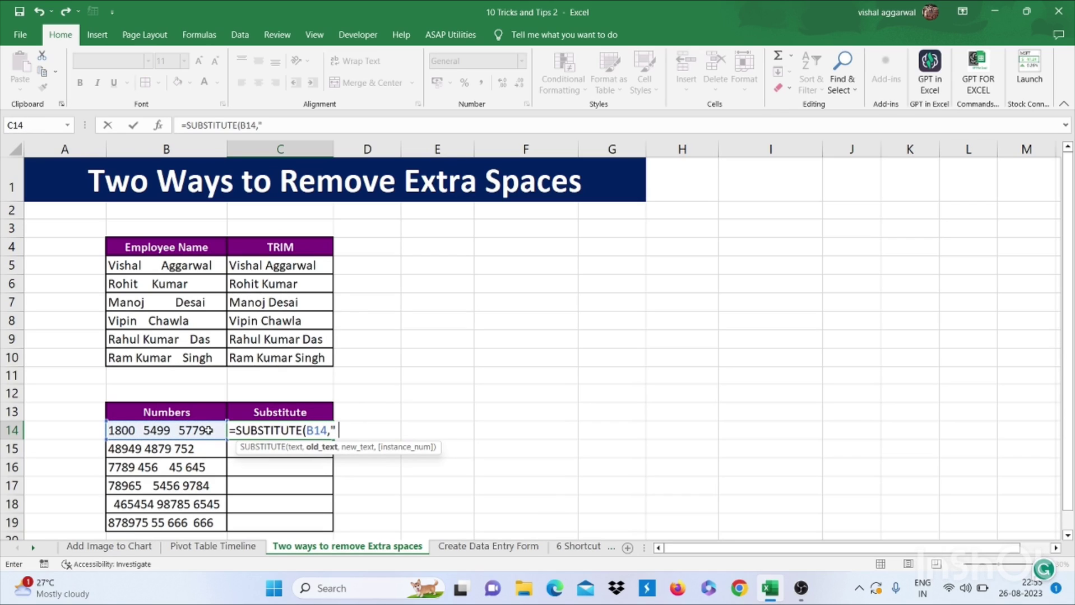
type("\",\"\"")
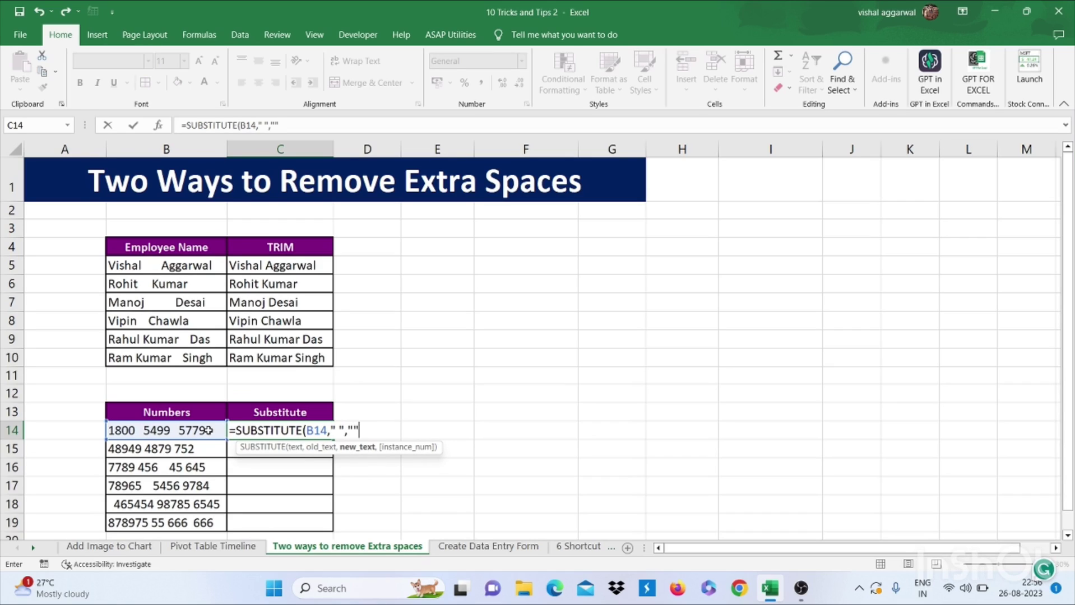
type(")")
key("Return")
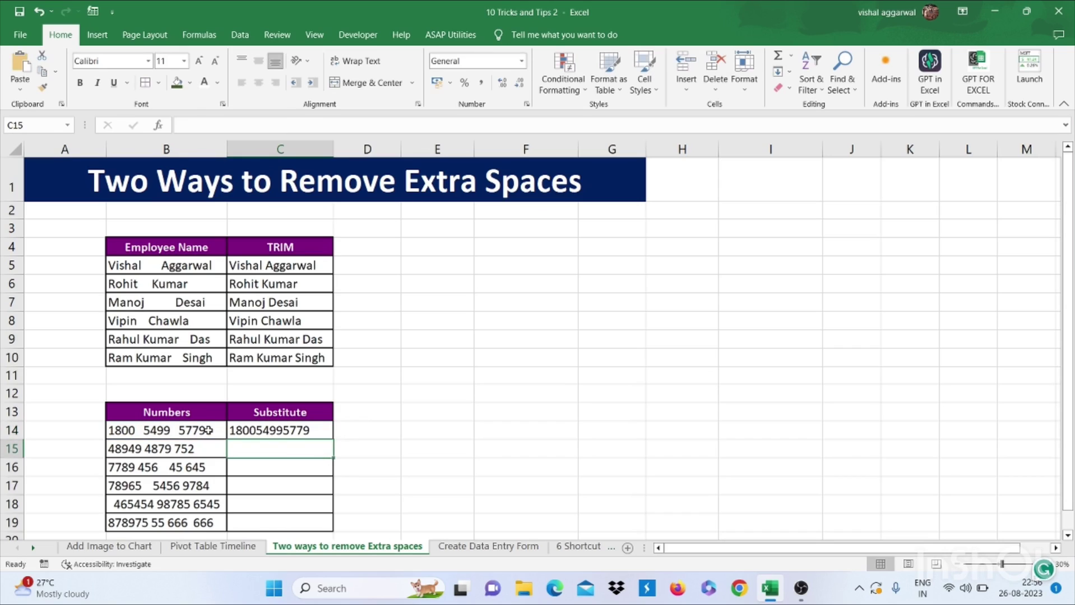
left_click(300, 430)
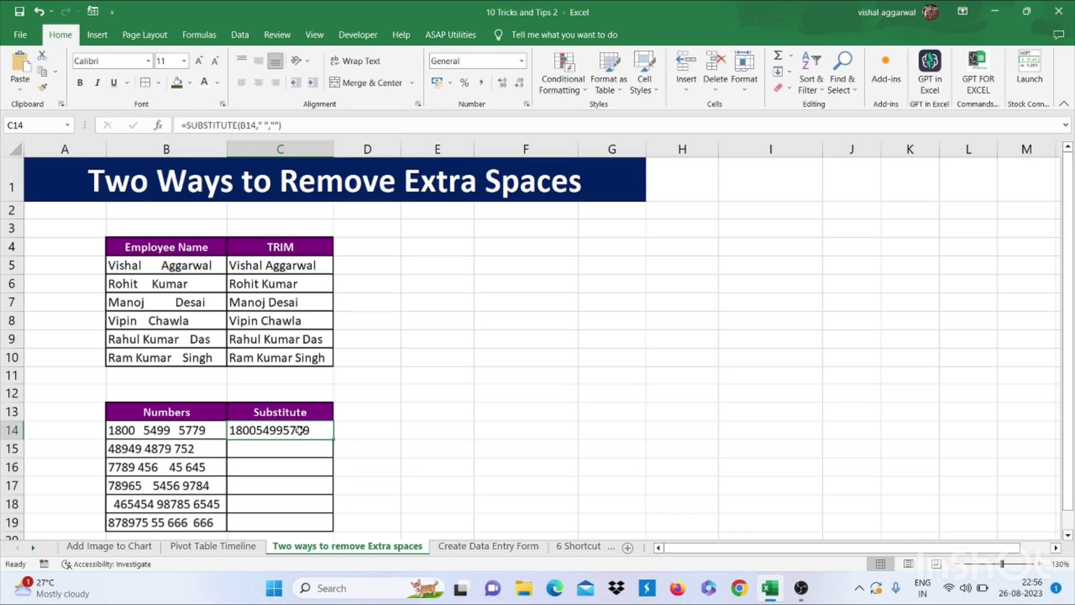
double_click(334, 439)
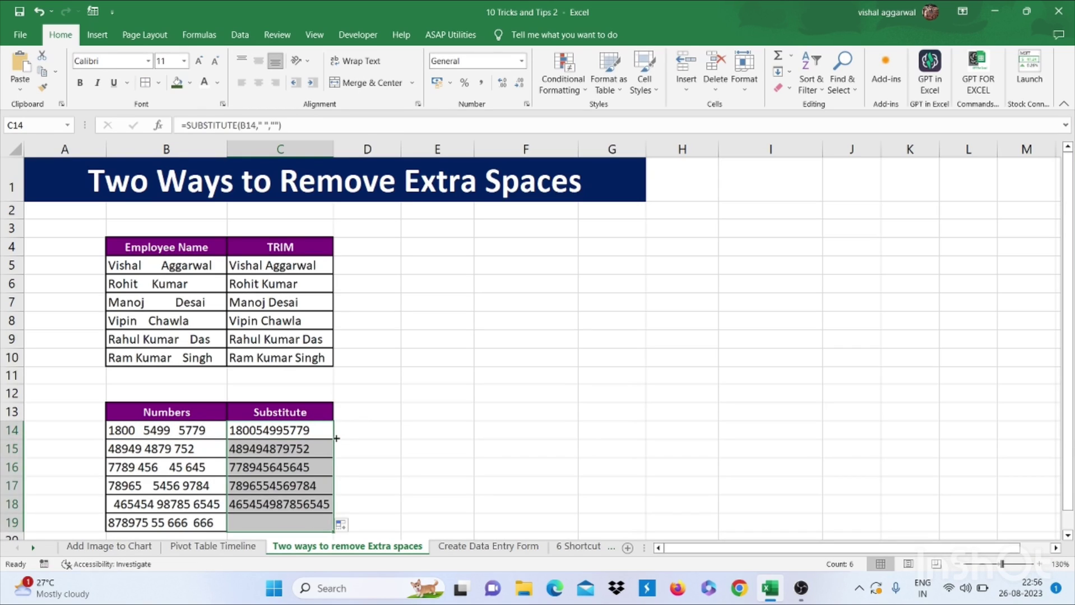
left_click(368, 433)
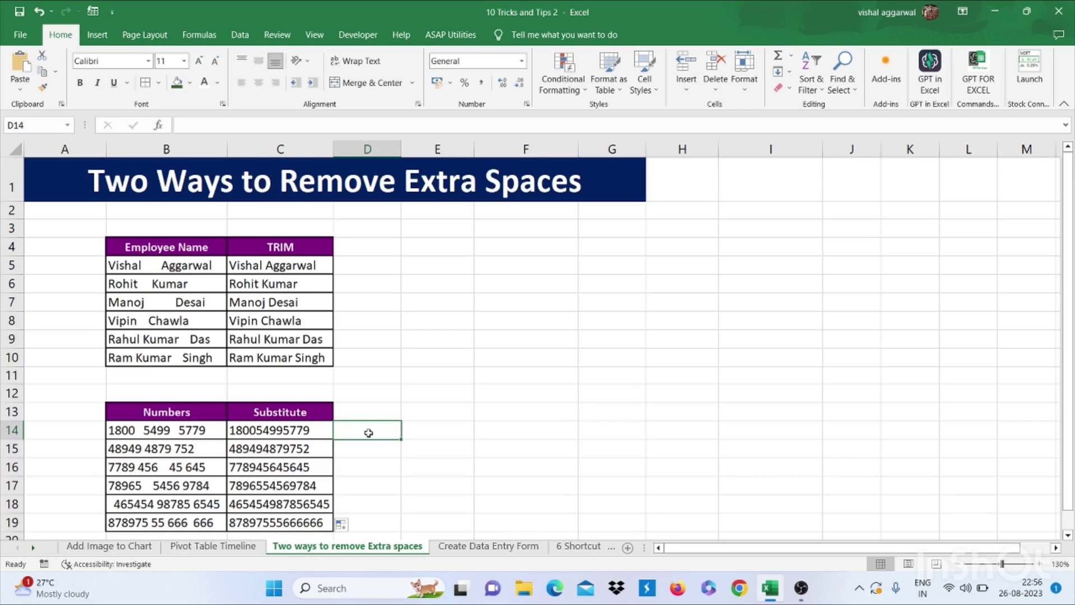
On the Create Data Entry Form sheet, select A3 and open Excel Options
left_click(459, 548)
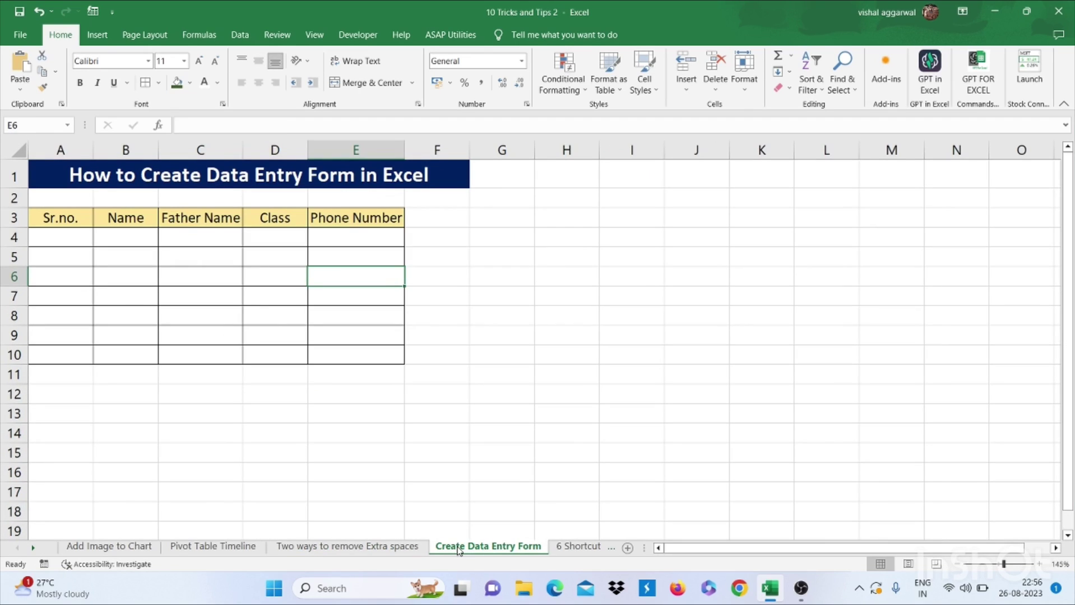
left_click(79, 218)
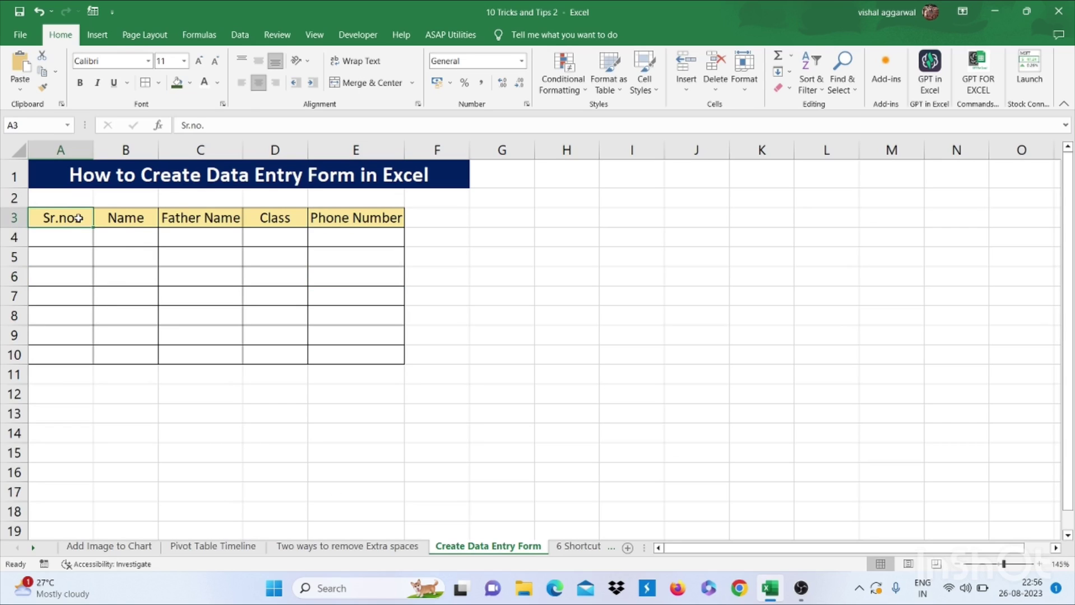
left_click(30, 39)
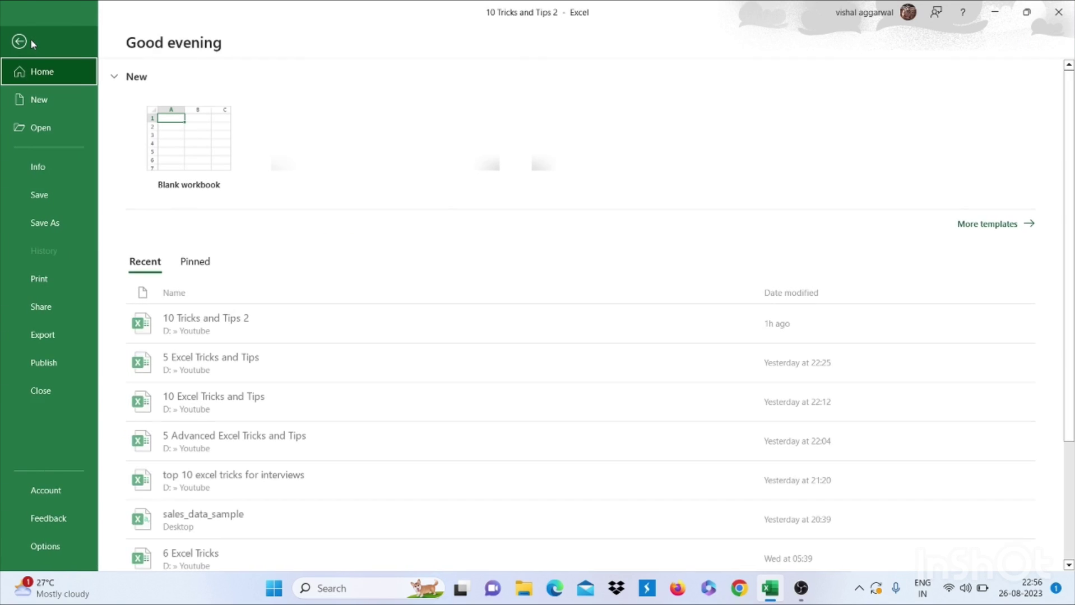
left_click(46, 546)
In Customize Ribbon, list All Commands and select the Form command
left_click(339, 241)
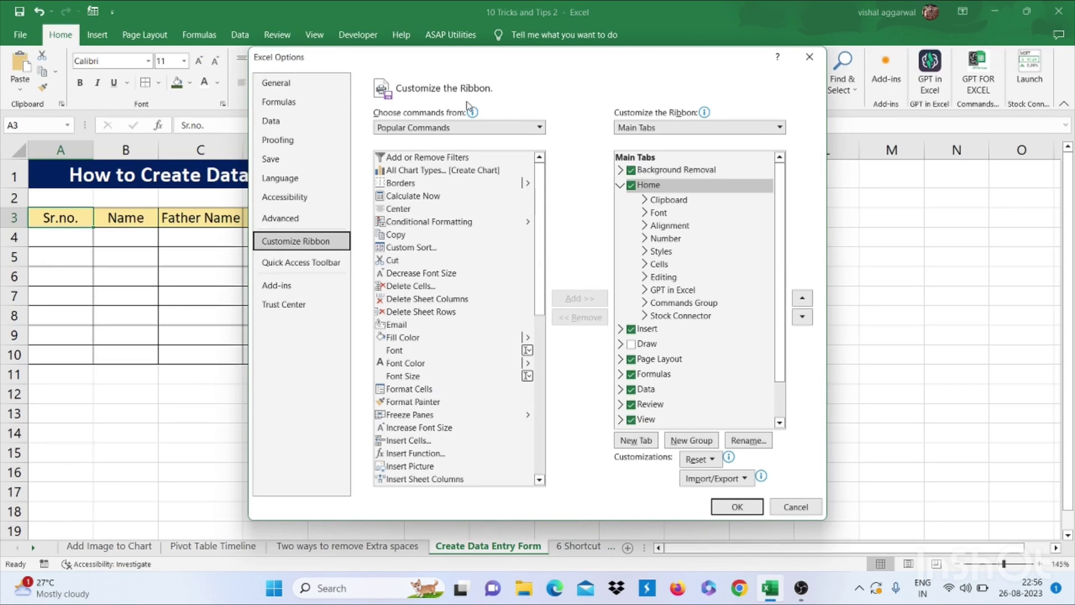
left_click(445, 128)
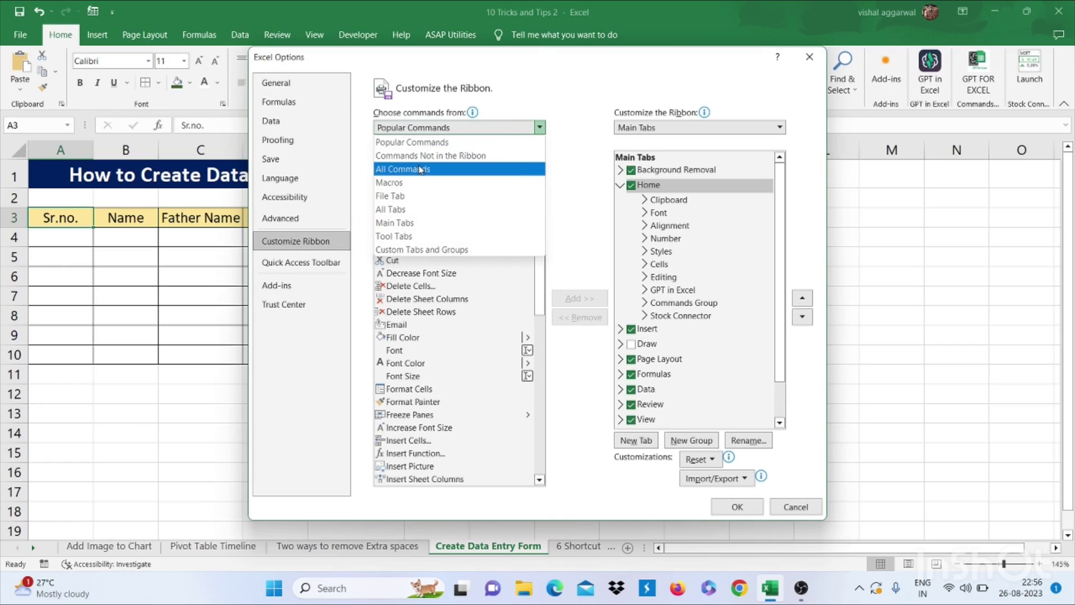
key("Escape")
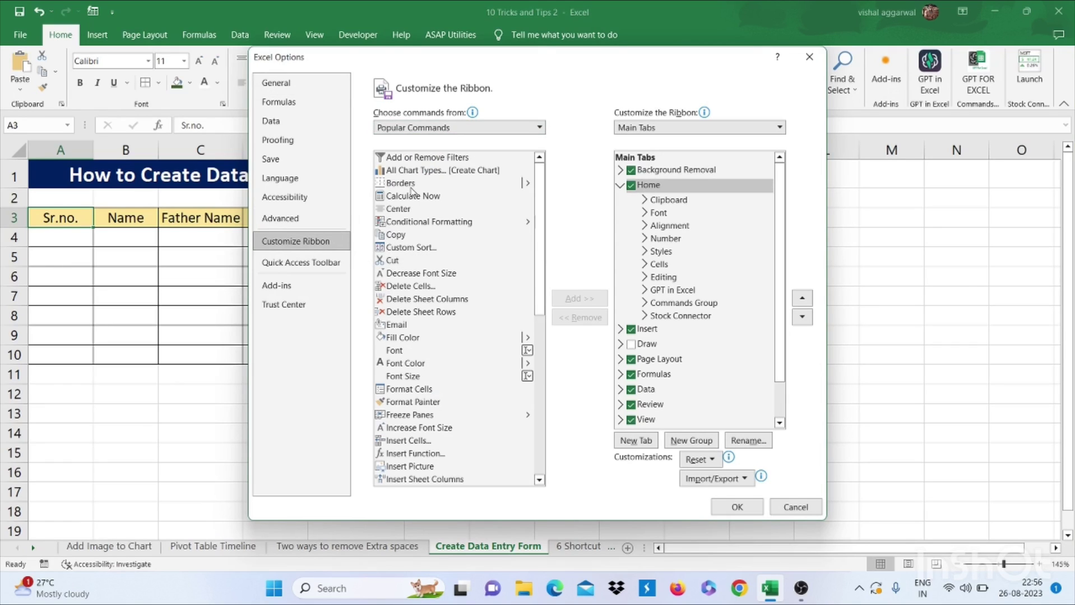
key("Down")
key("Down")
key("alt+Down")
left_click(406, 311)
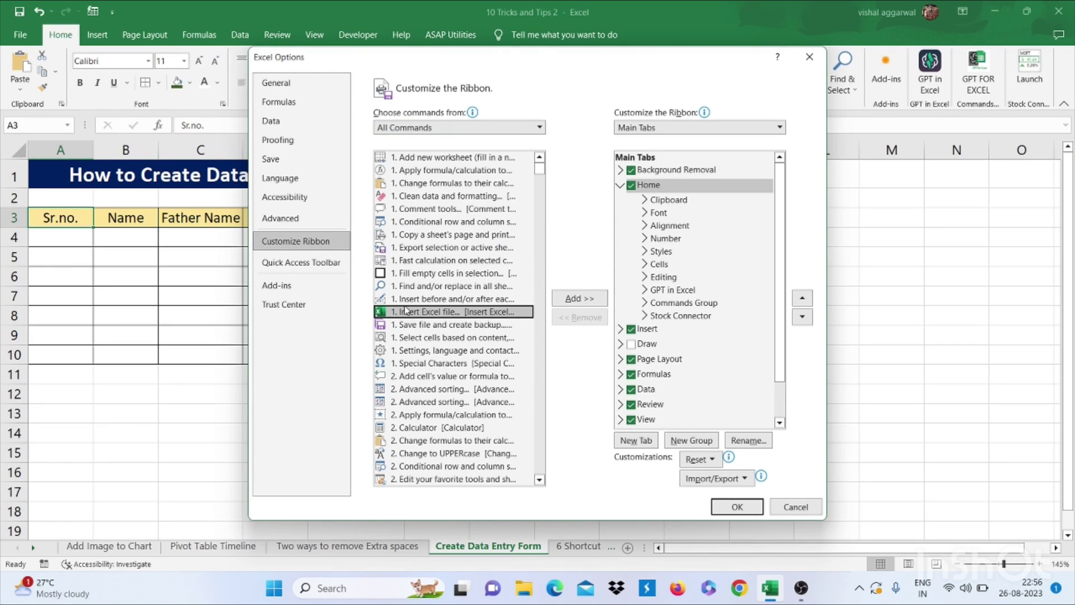
scroll(406, 310, "down", 4)
scroll(406, 310, "down", 20)
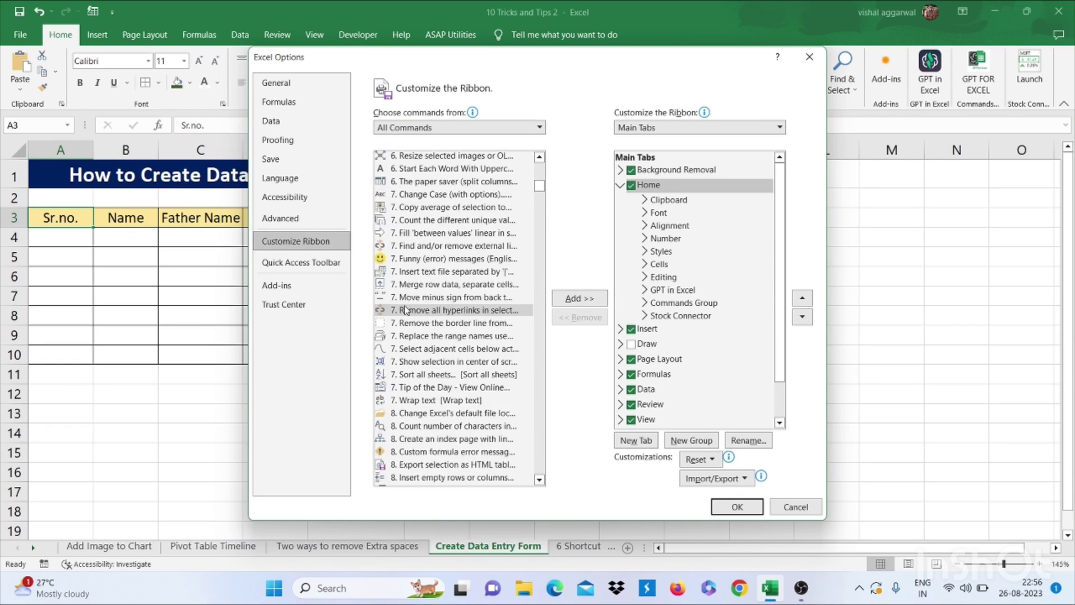
scroll(406, 310, "down", 20)
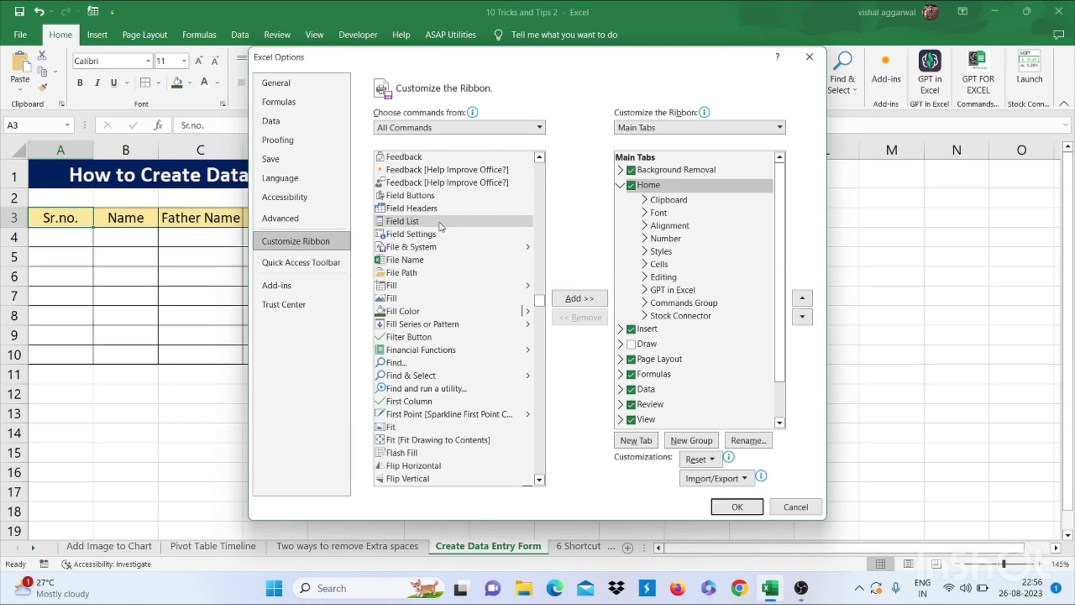
scroll(441, 226, "down", 2)
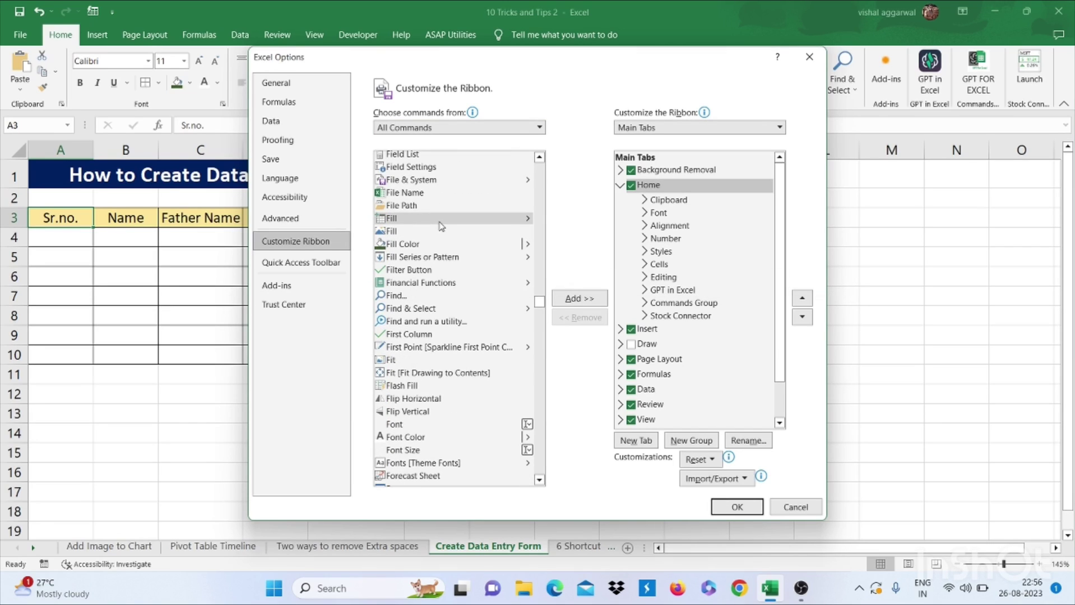
scroll(441, 226, "down", 2)
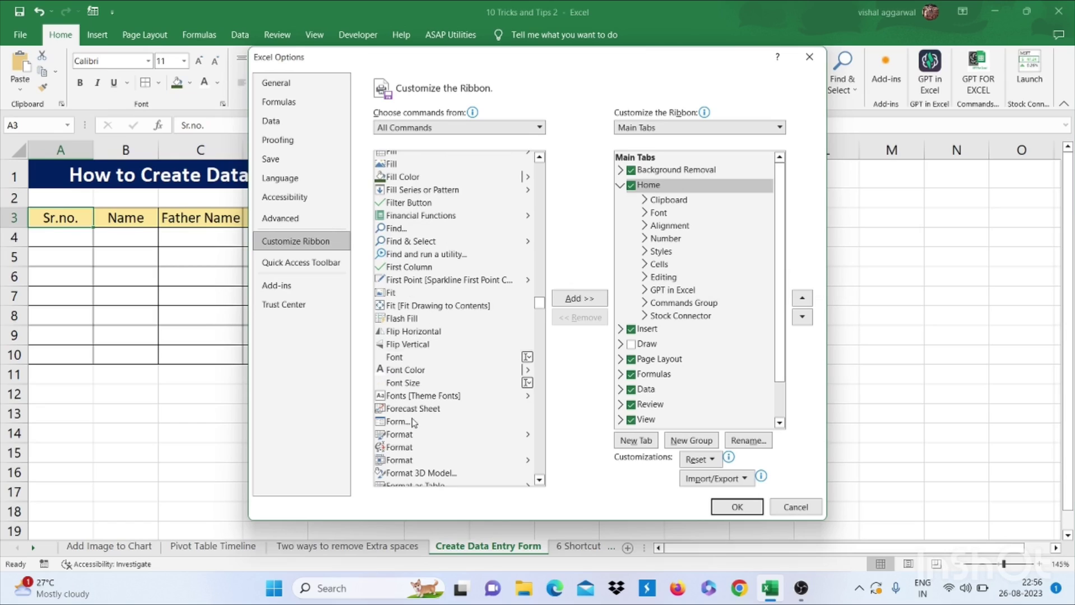
left_click(411, 424)
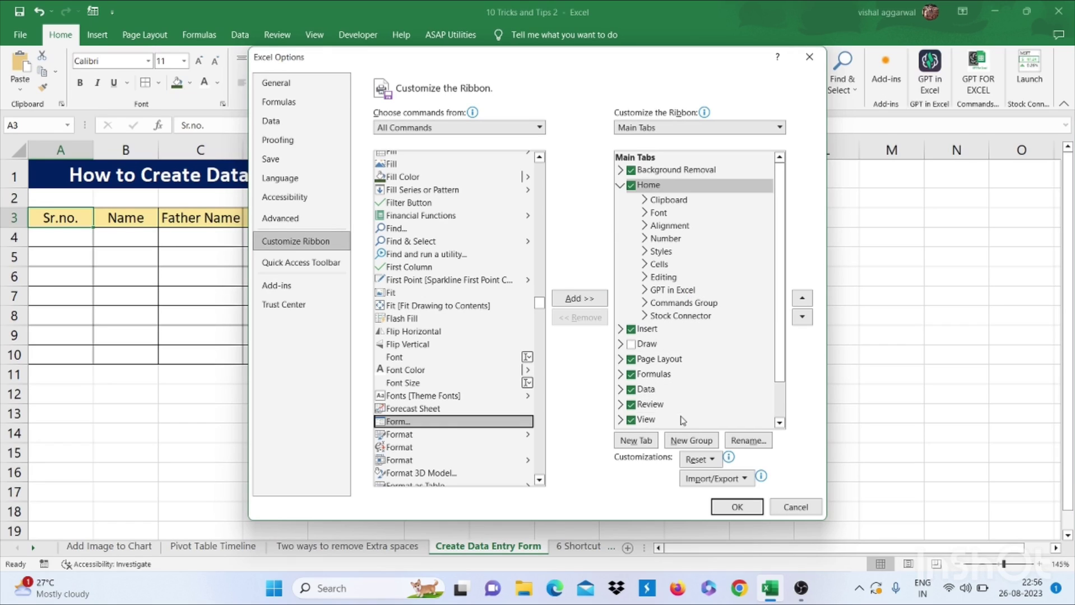
Add Form to a new custom group on the Home tab and apply the changes
left_click(678, 441)
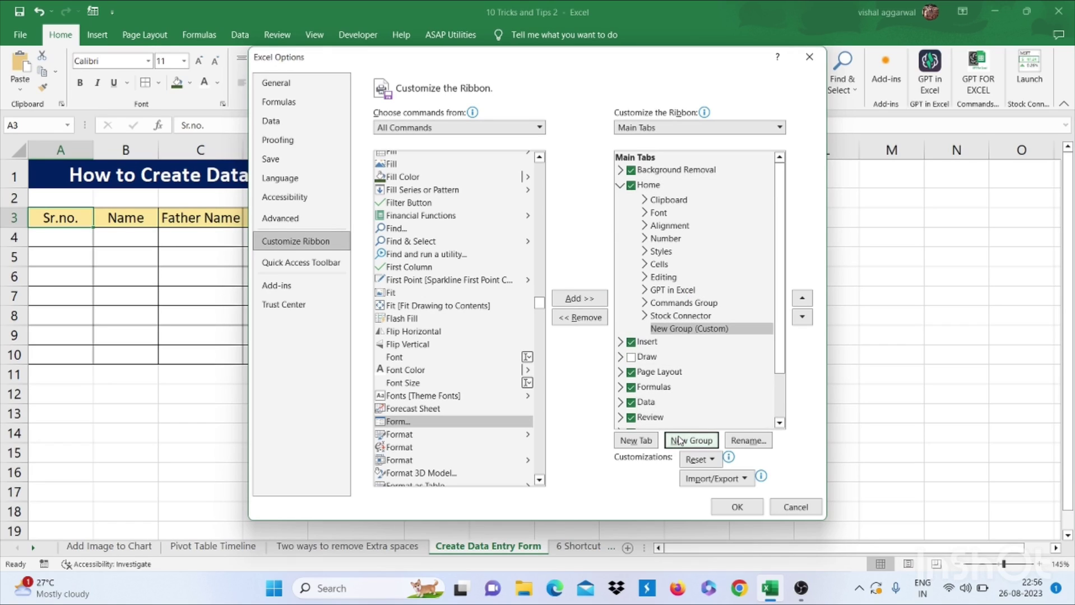
left_click(587, 298)
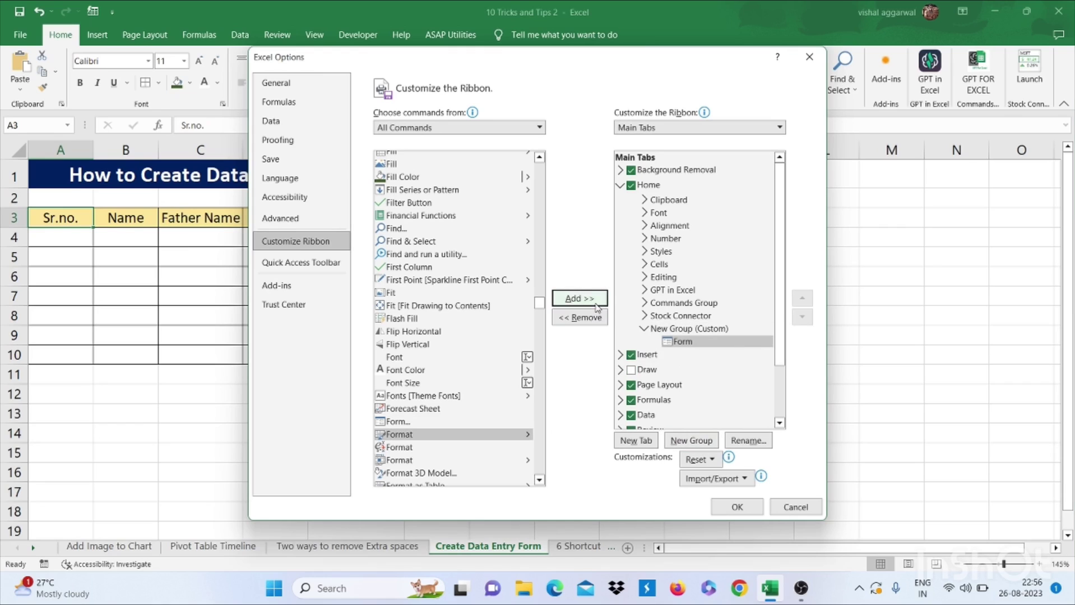
left_click(734, 510)
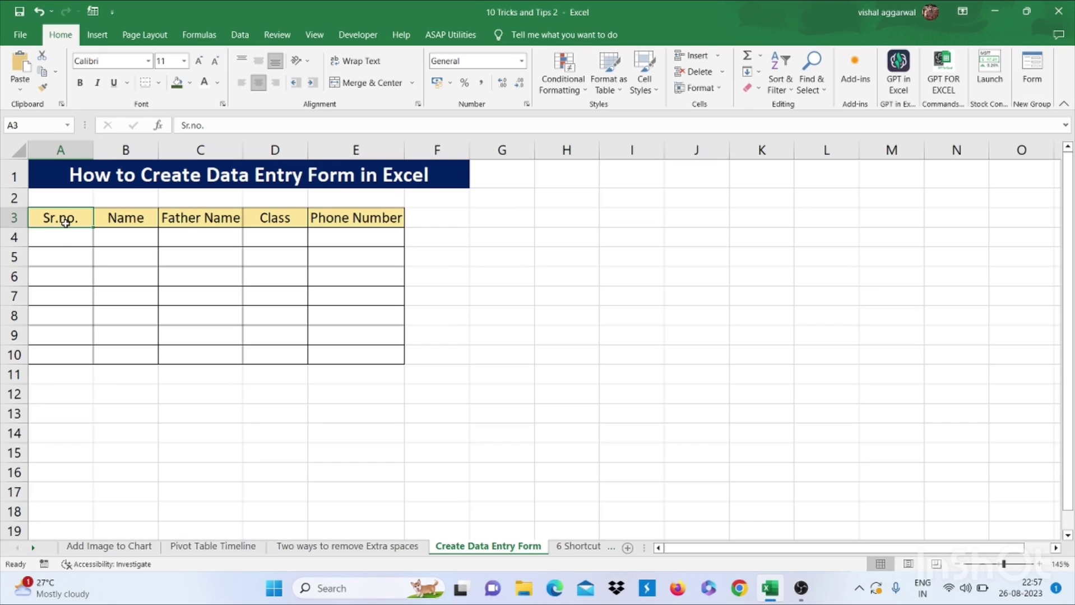
Select header row A3:E3 and open the Form, accepting the first row as labels
key("ctrl+shift+Right")
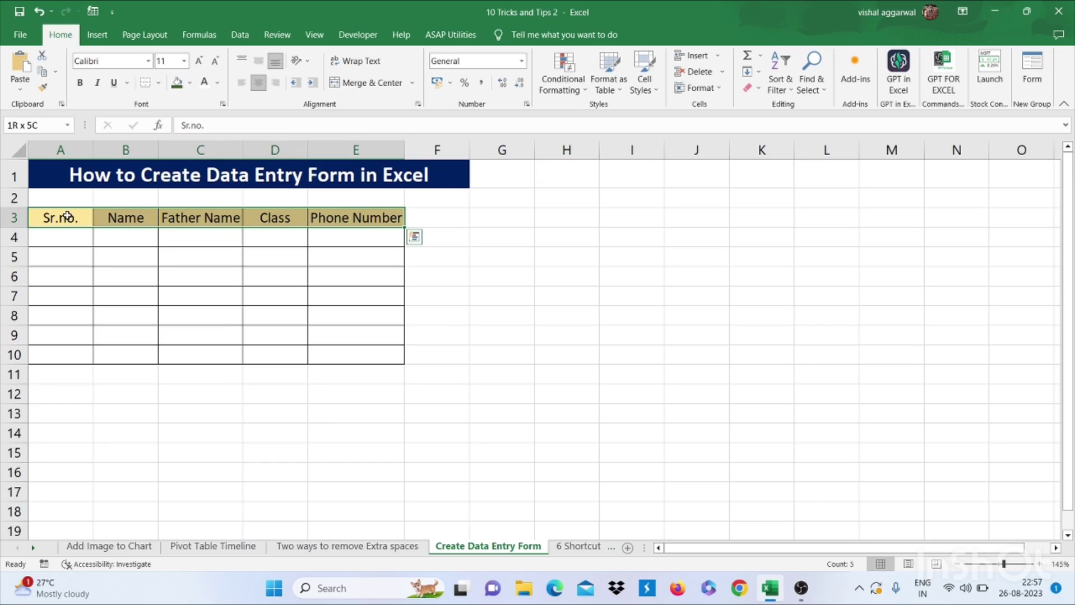
left_click(1022, 79)
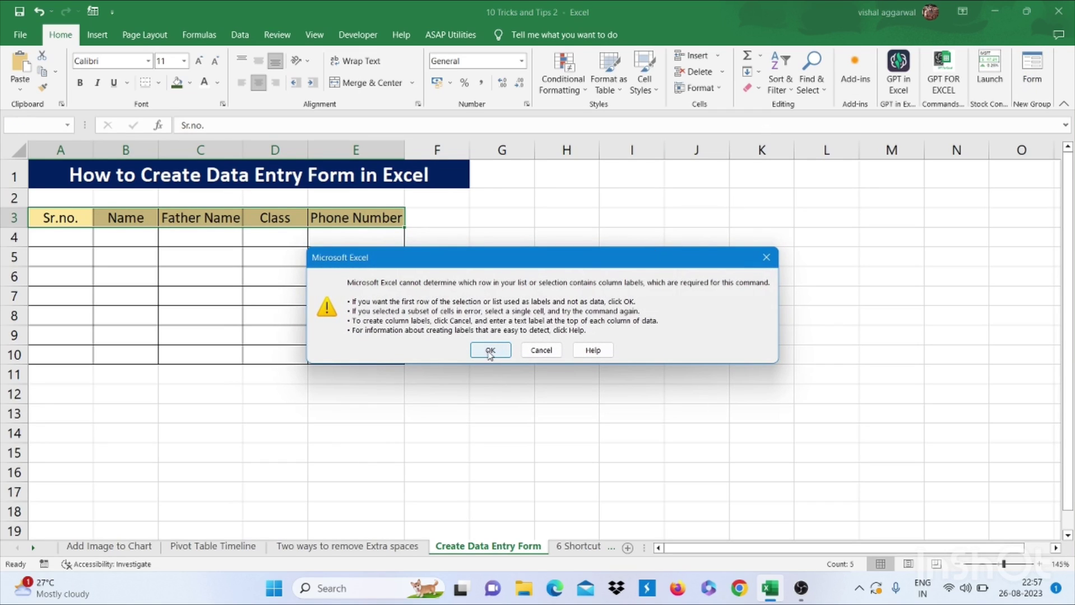
left_click(489, 351)
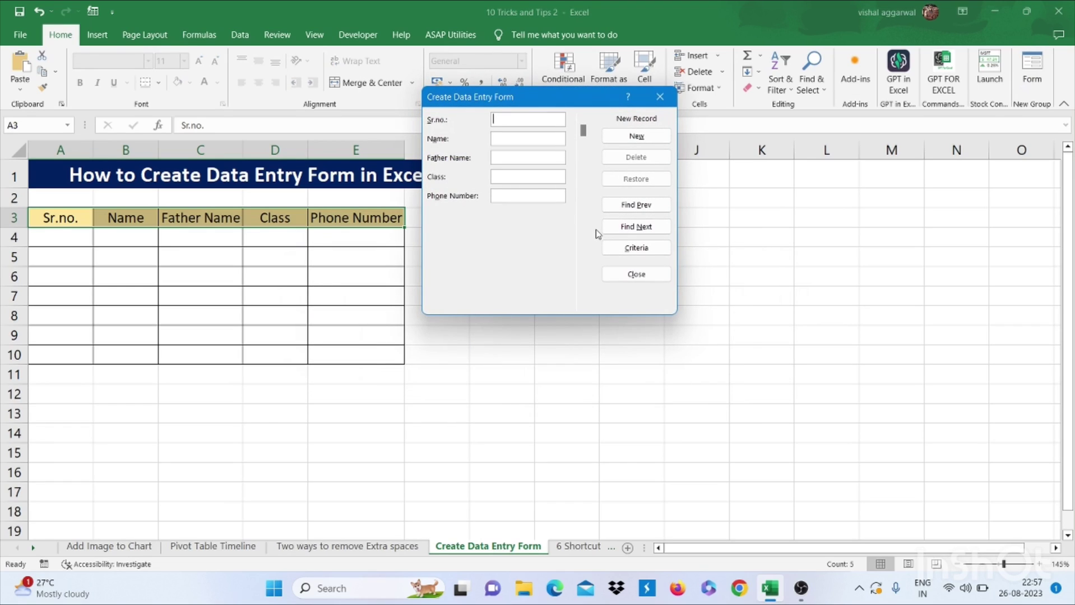
Enter record 1 with the student's name, father's name, class MBA and phone number
left_click_drag(528, 96, 548, 158)
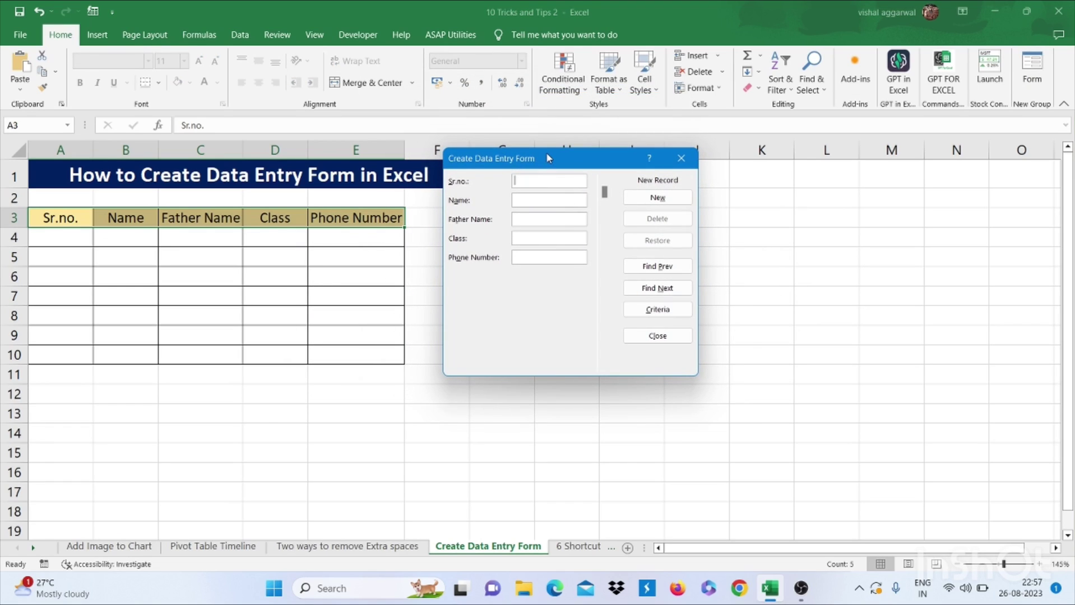
type("1.")
type("Vishal")
key("Tab")
key("Tab")
type("MBA")
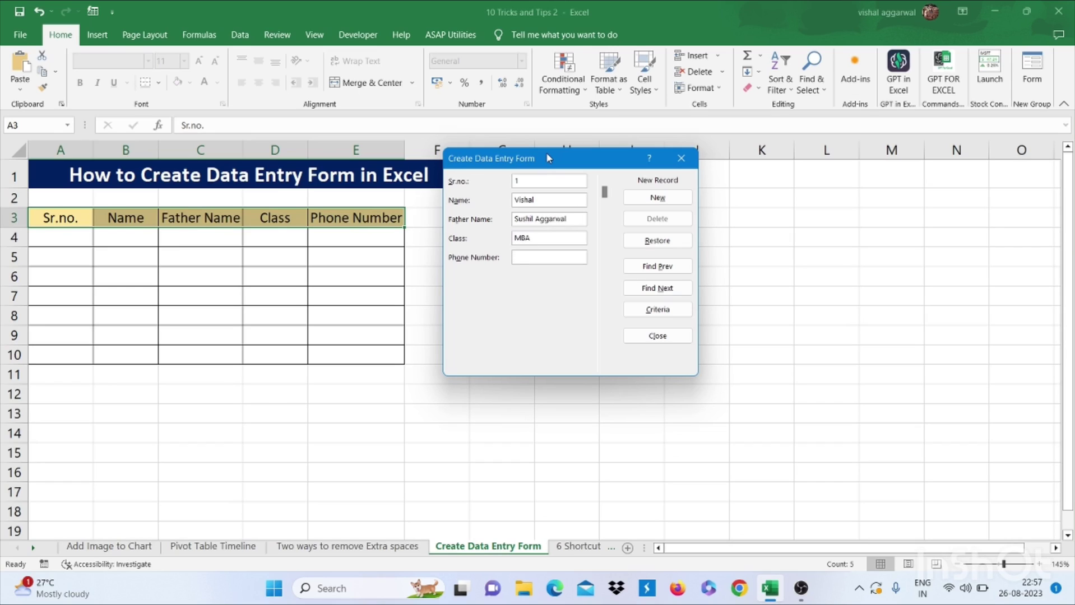
left_click(684, 200)
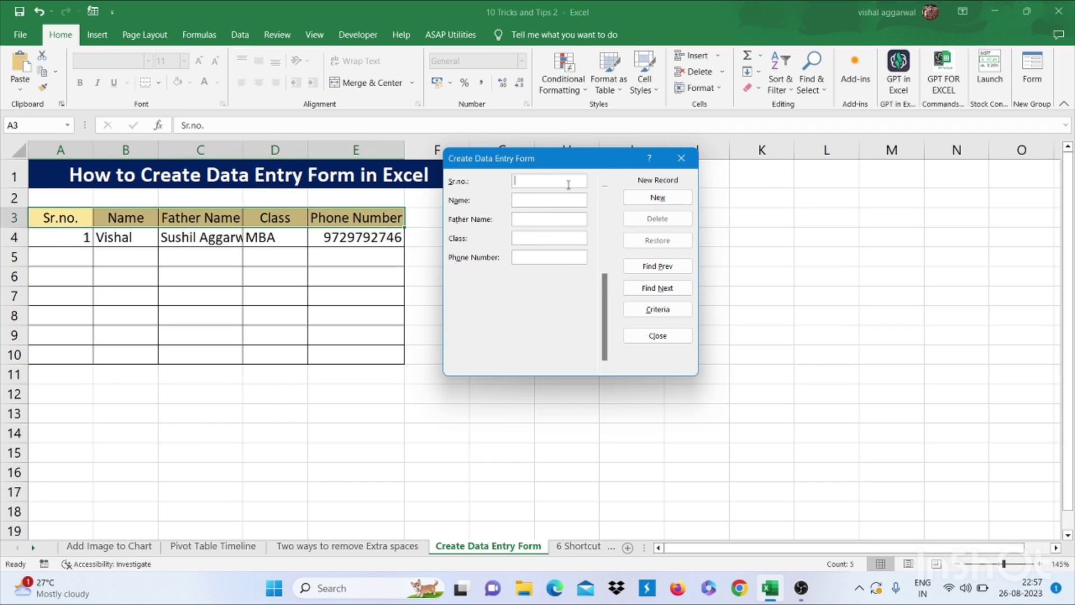
Enter record 2 with the student's details, close the form, and go to 6 Shortcut Keys
type("2ra")
key("BackSpace")
type("Rohit")
key("Tab")
key("Tab")
type("12")
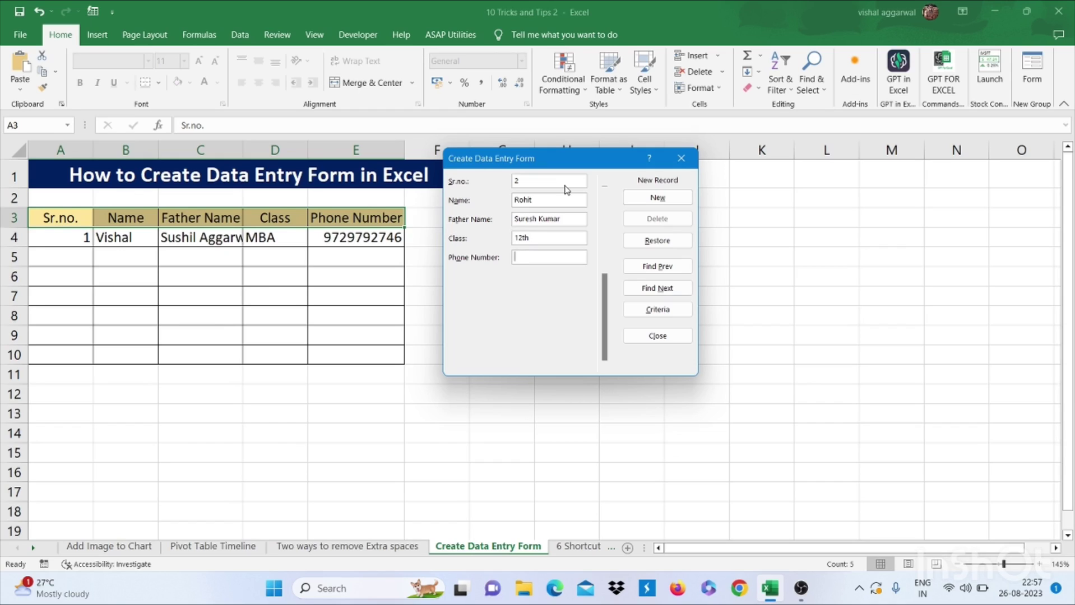
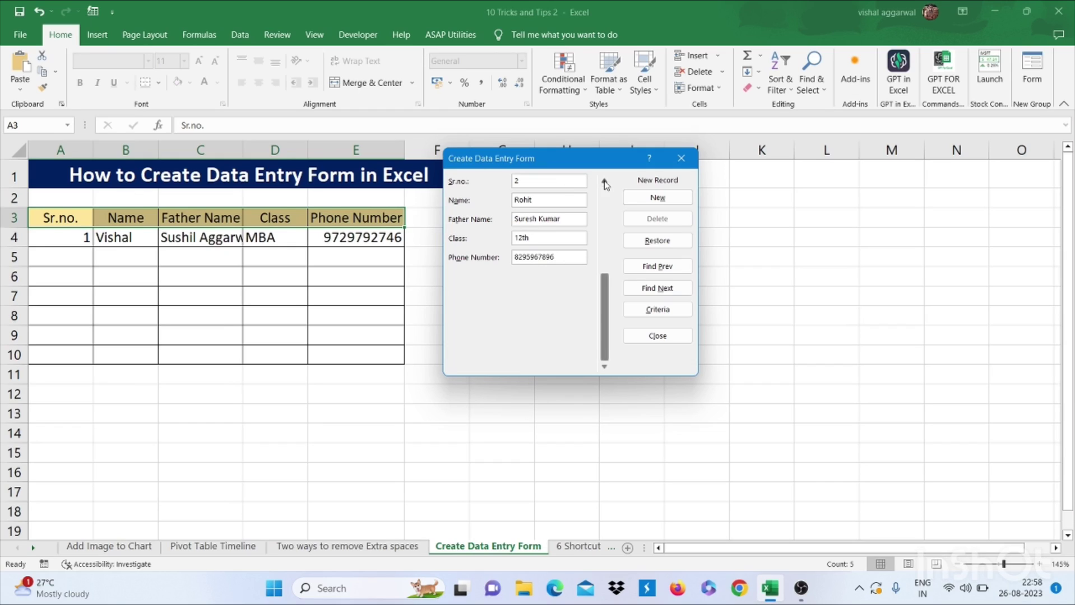
left_click(635, 198)
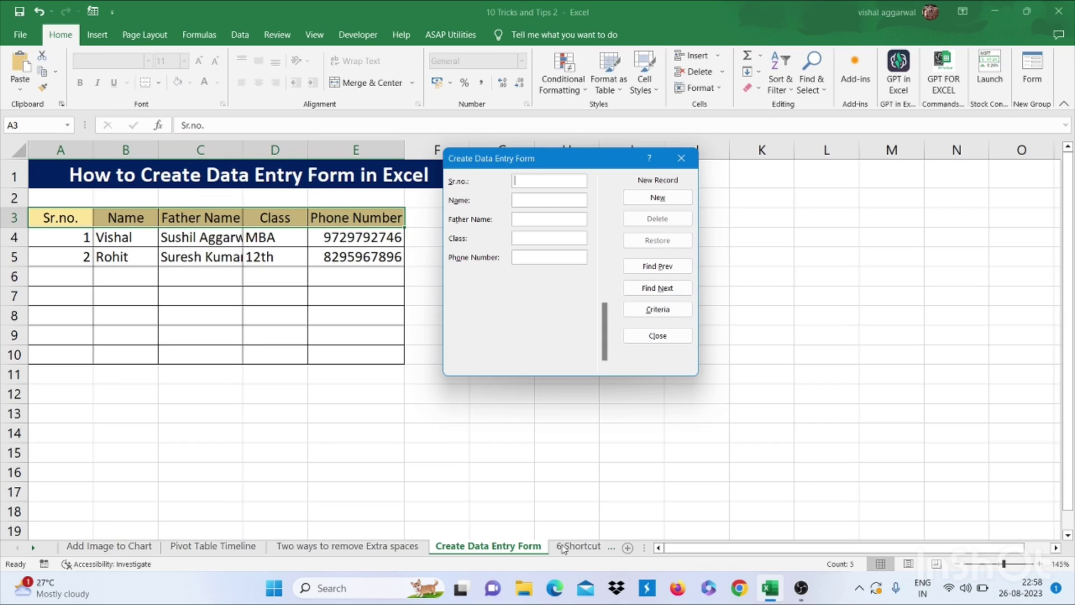
left_click(659, 335)
left_click(577, 546)
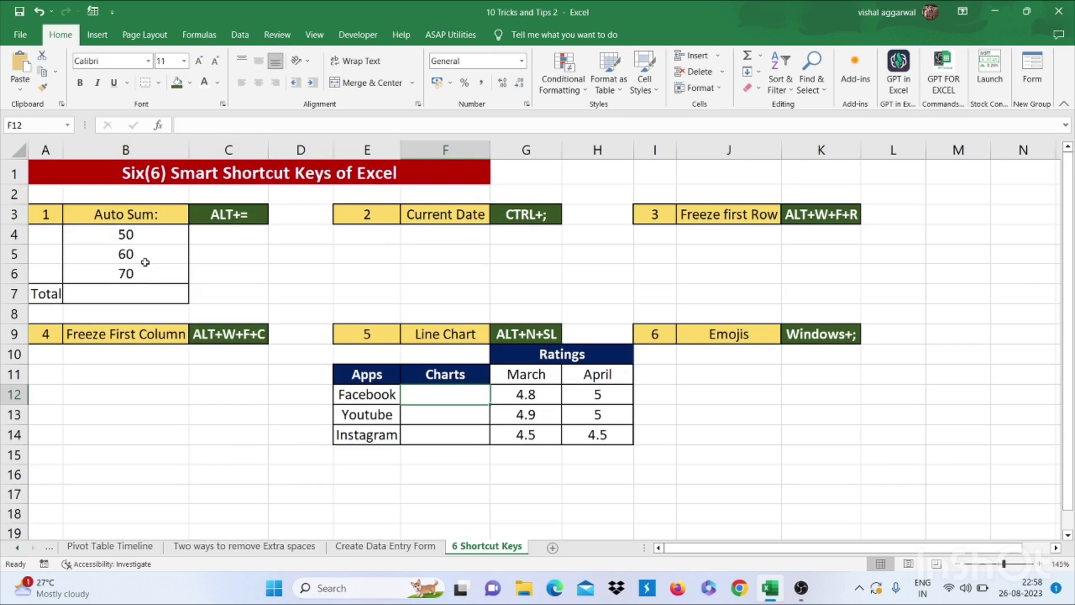
left_click(166, 219)
left_click(241, 223)
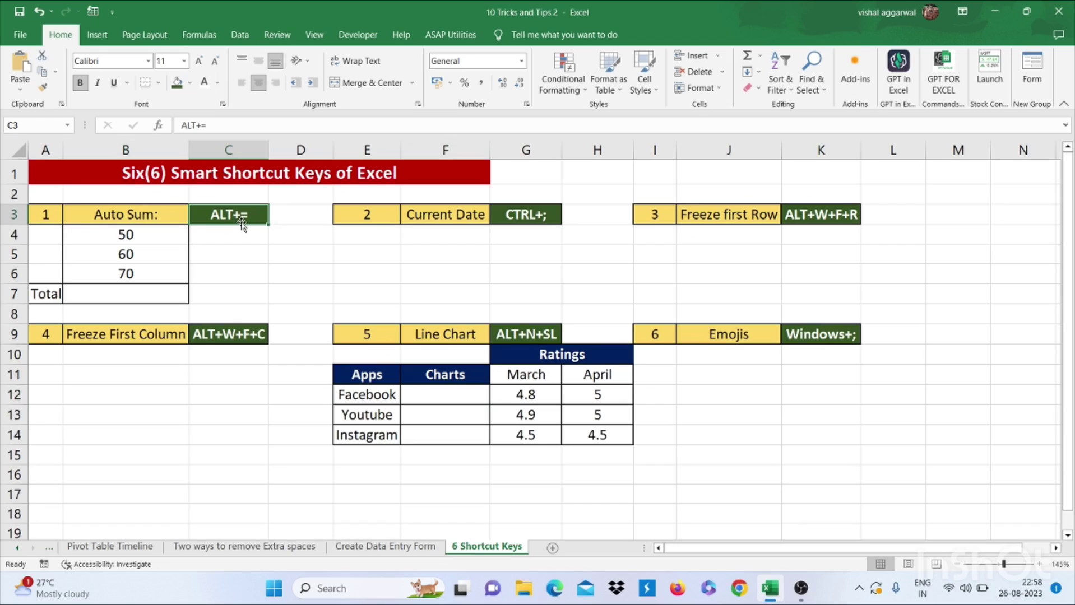
left_click(169, 291)
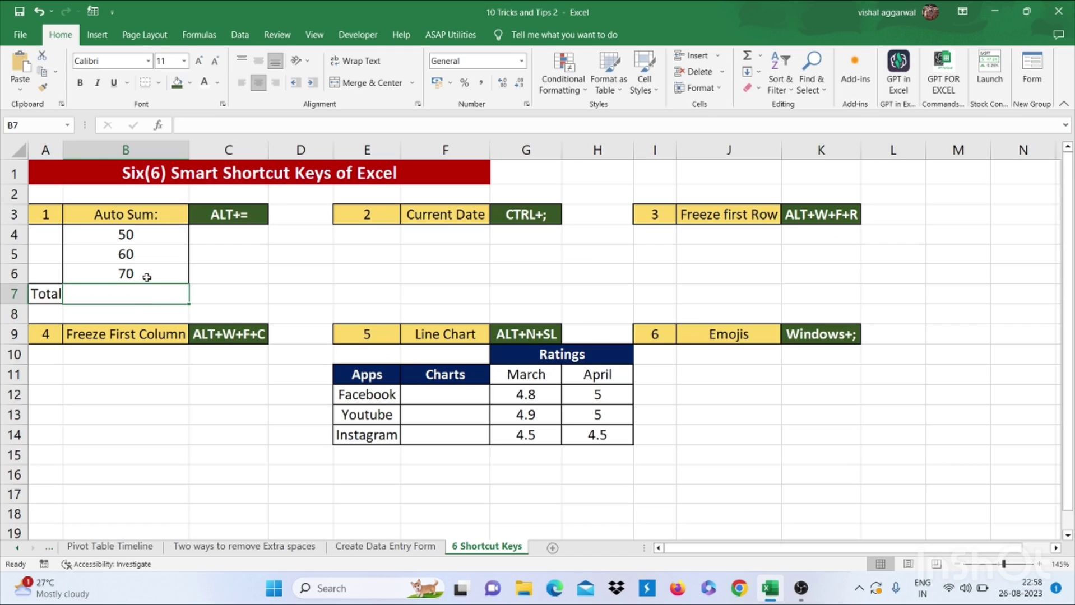
AutoSum B4:B6 into B7 to get a total of 180
left_click_drag(144, 239, 143, 276)
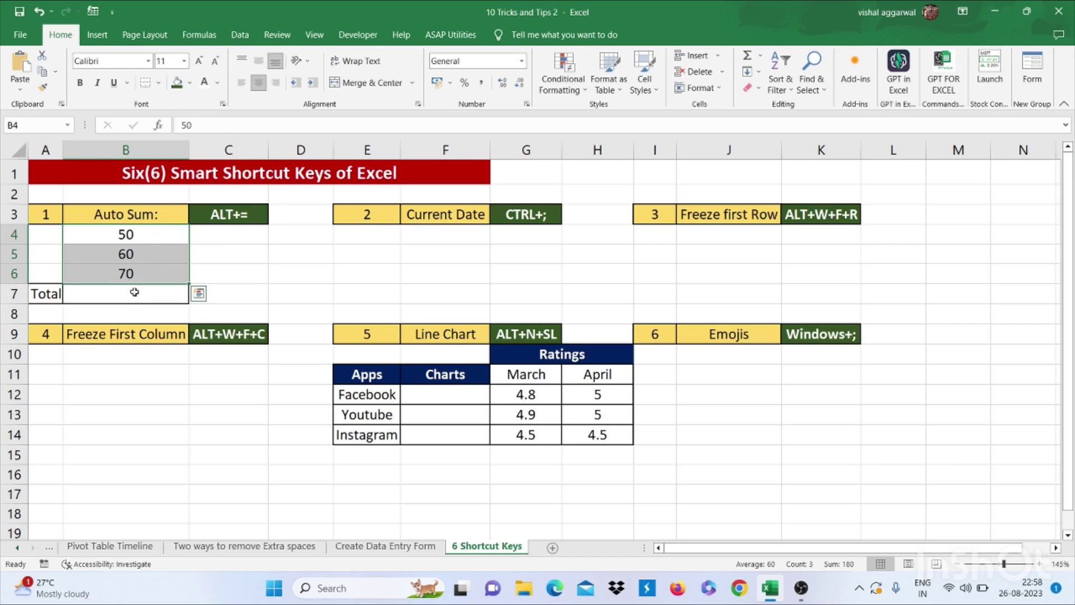
left_click(133, 295)
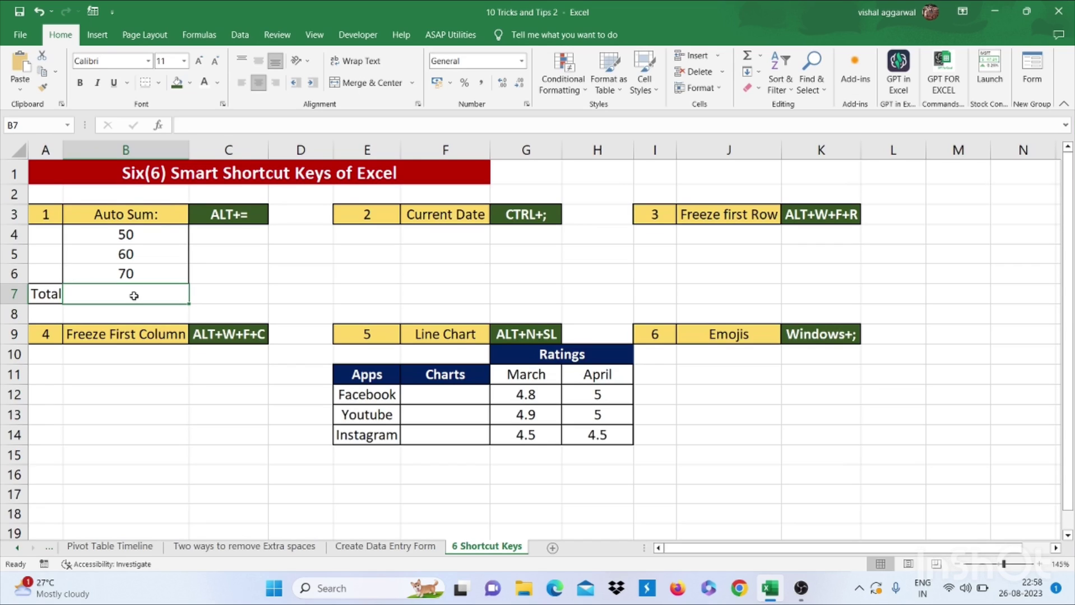
key("alt+equal")
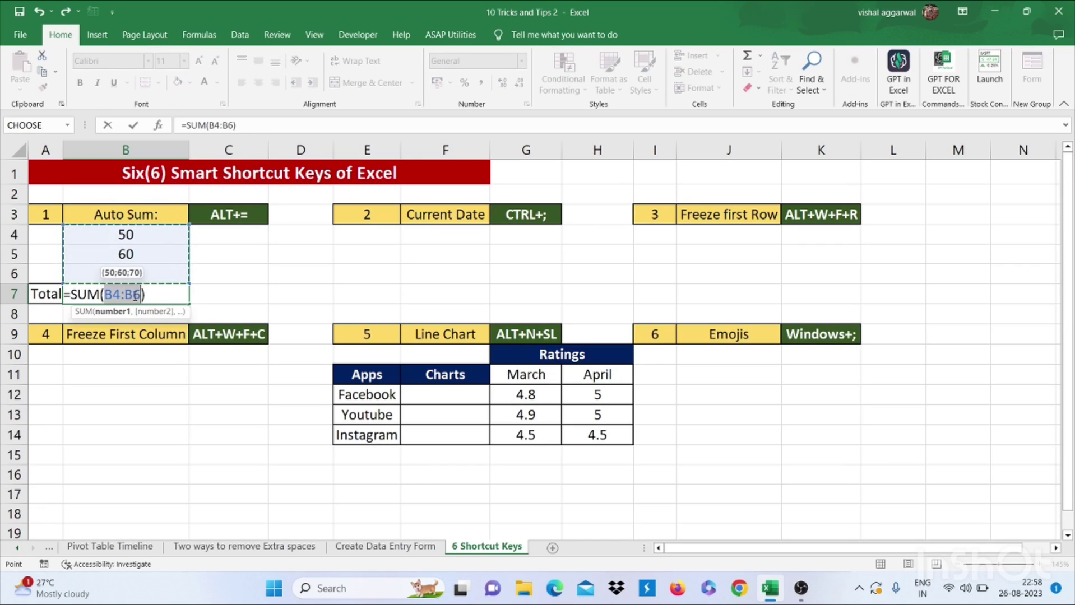
key("Return")
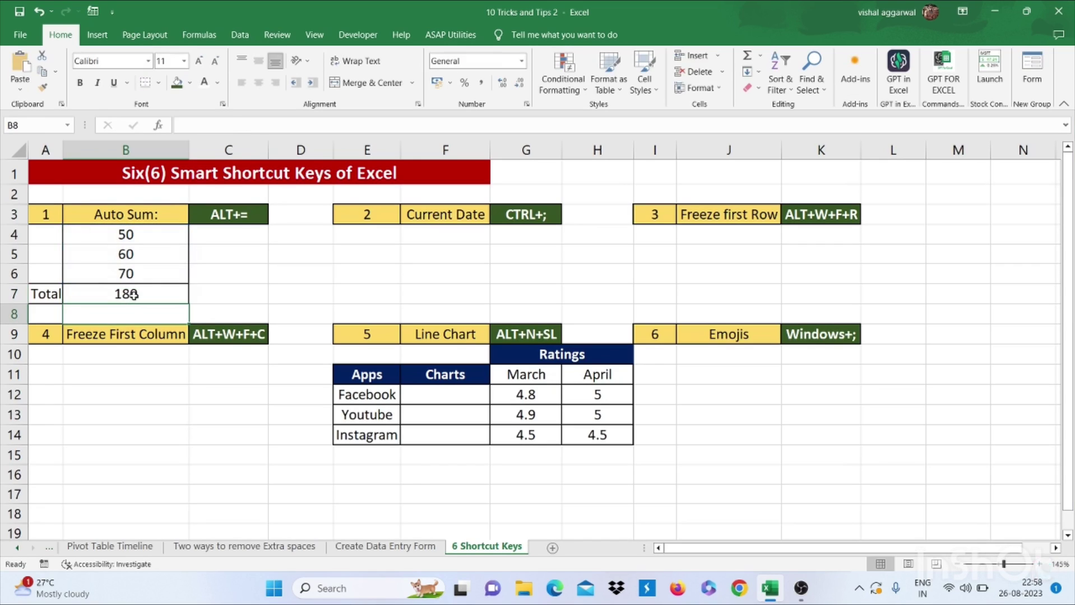
left_click(134, 296)
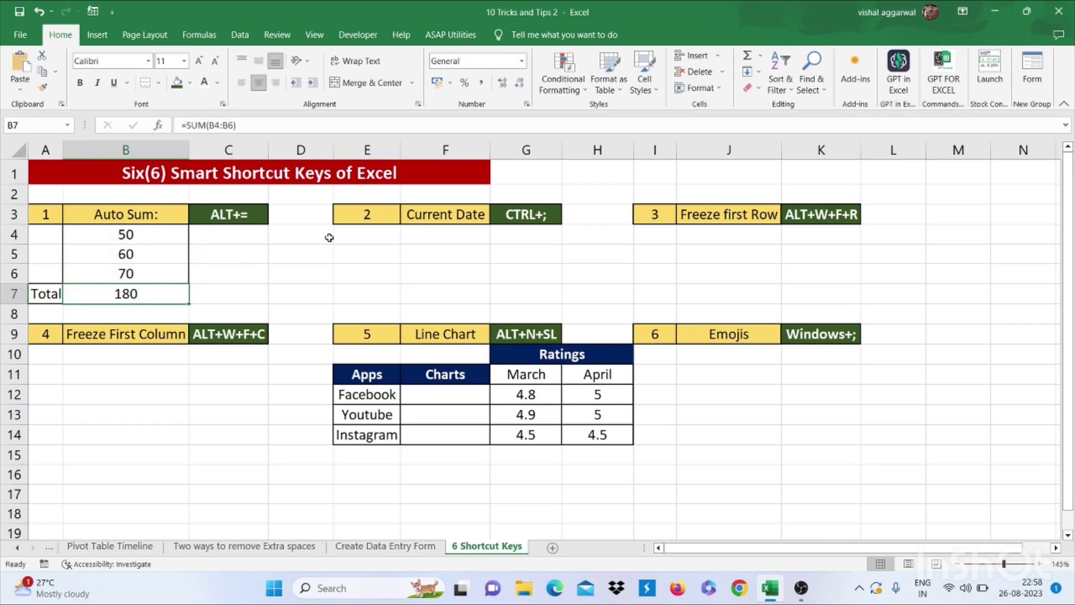
Insert today's date, 26-08-2023, into F4 with Ctrl+;
left_click(438, 235)
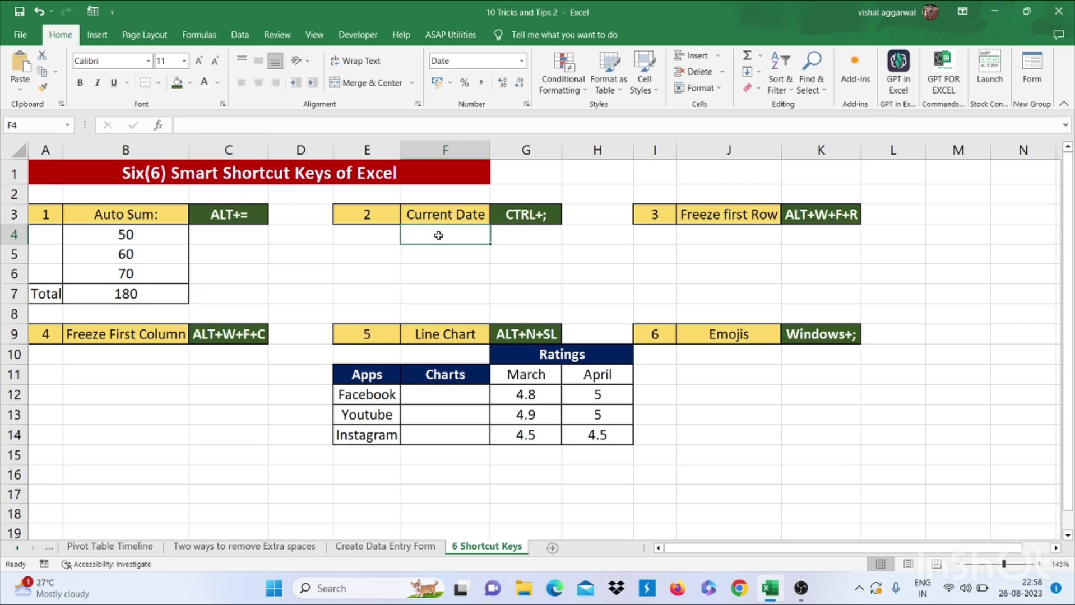
key("ctrl+semicolon")
mouse_move(1015, 598)
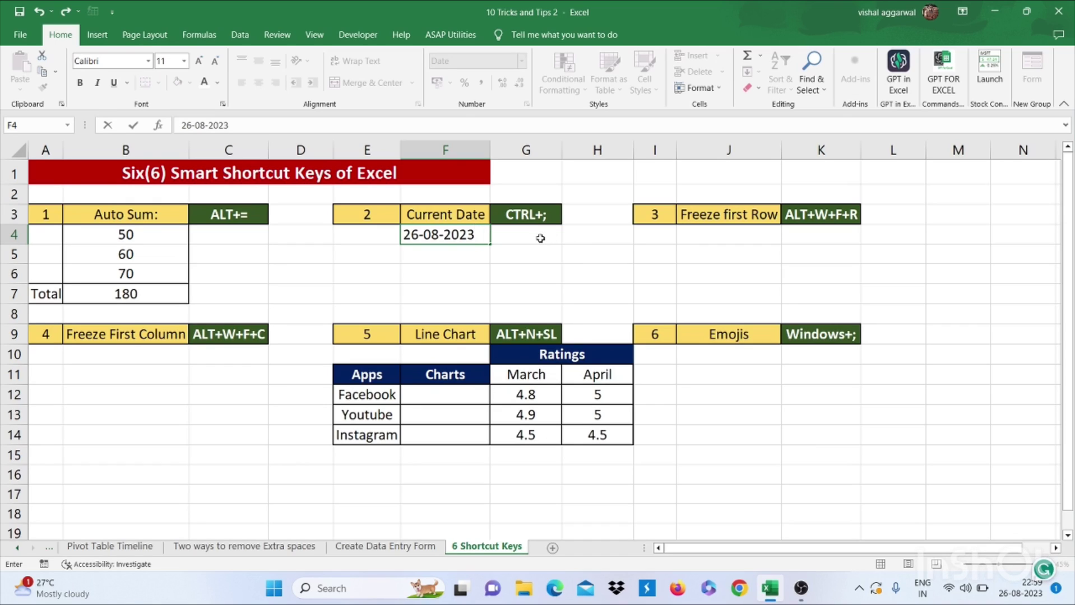
left_click(697, 235)
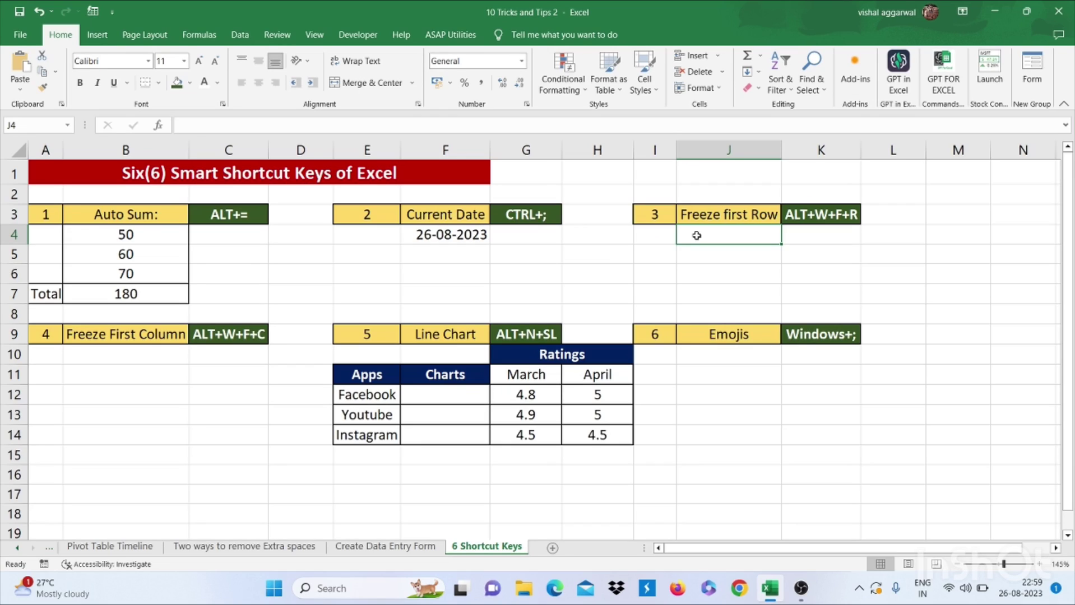
Freeze the top row with Alt+W+F+R and scroll down and up to test it
key("alt")
key("w")
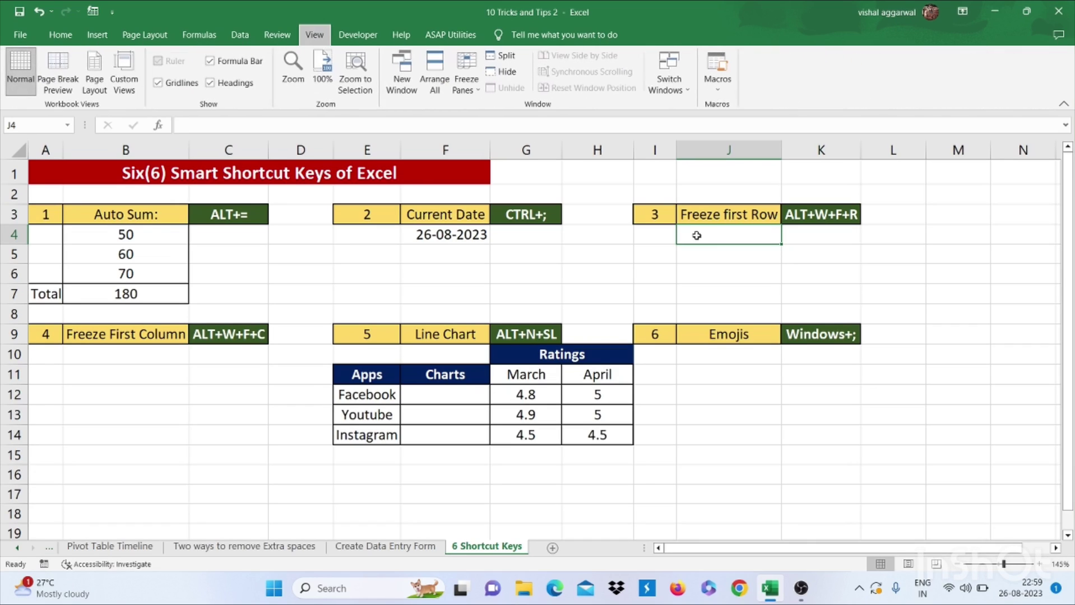
key("f")
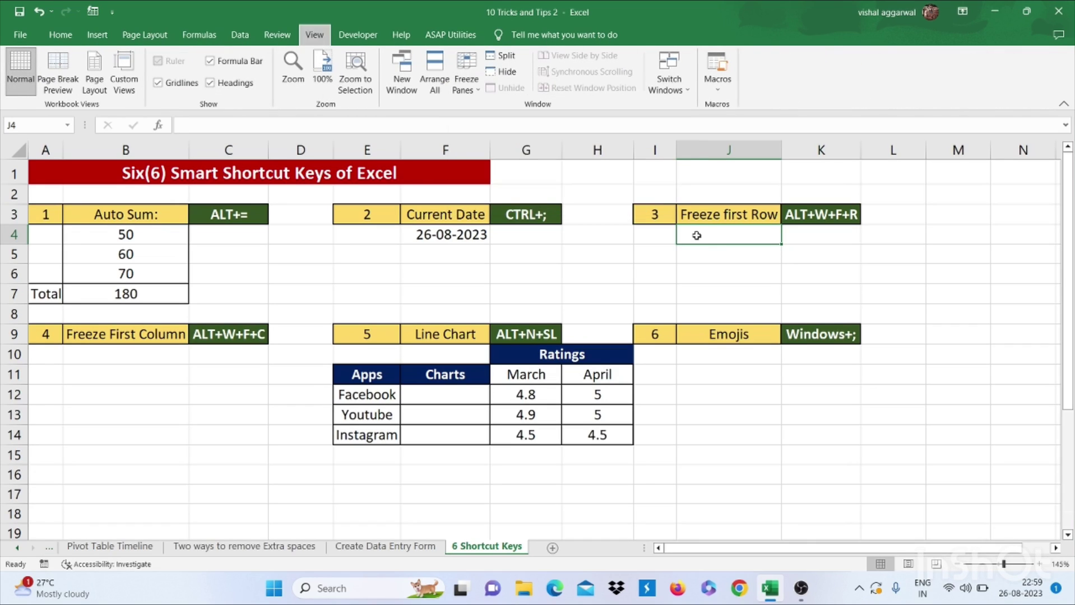
key("alt+w")
key("f")
key("r")
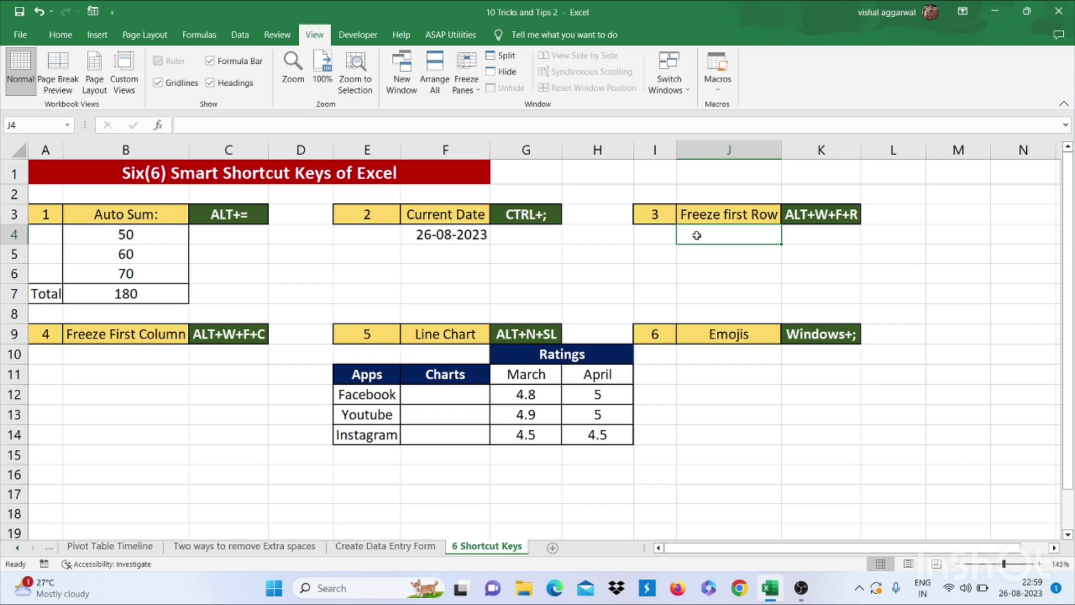
scroll(696, 235, "down", 4)
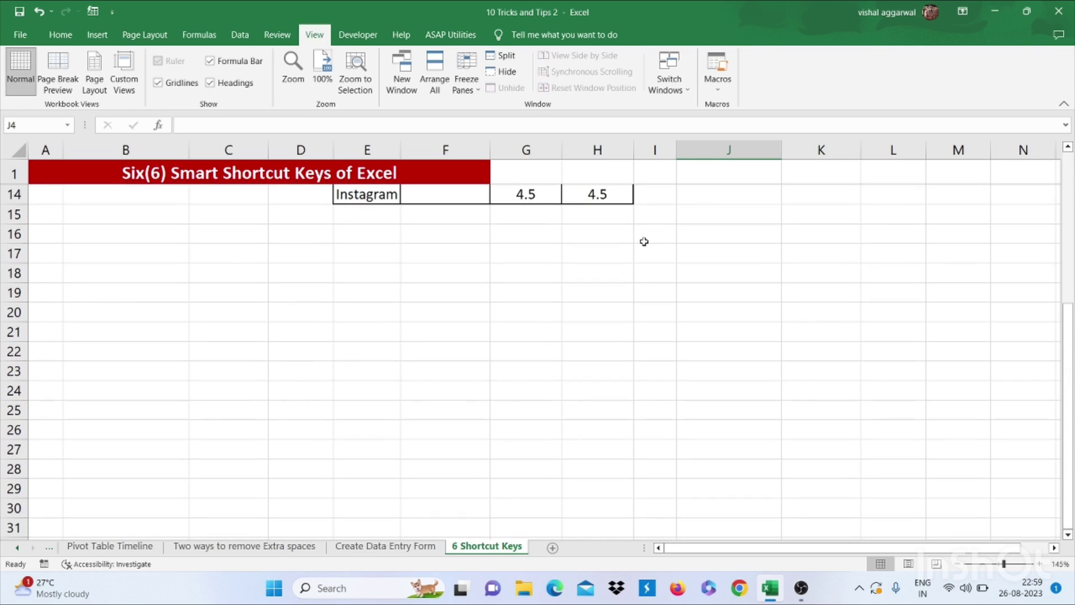
scroll(643, 242, "down", 4)
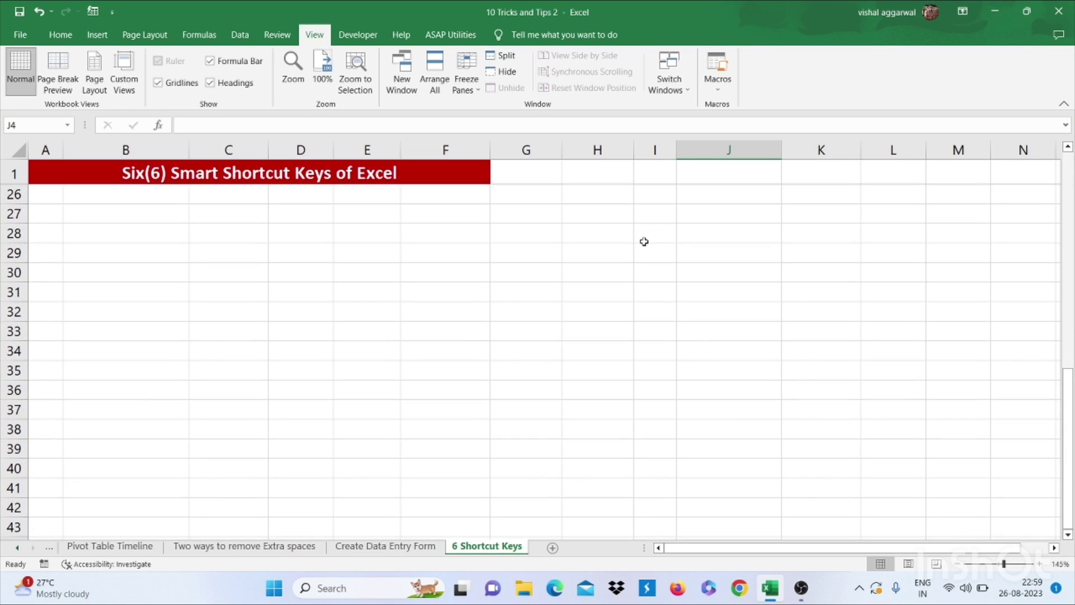
scroll(644, 241, "up", 8)
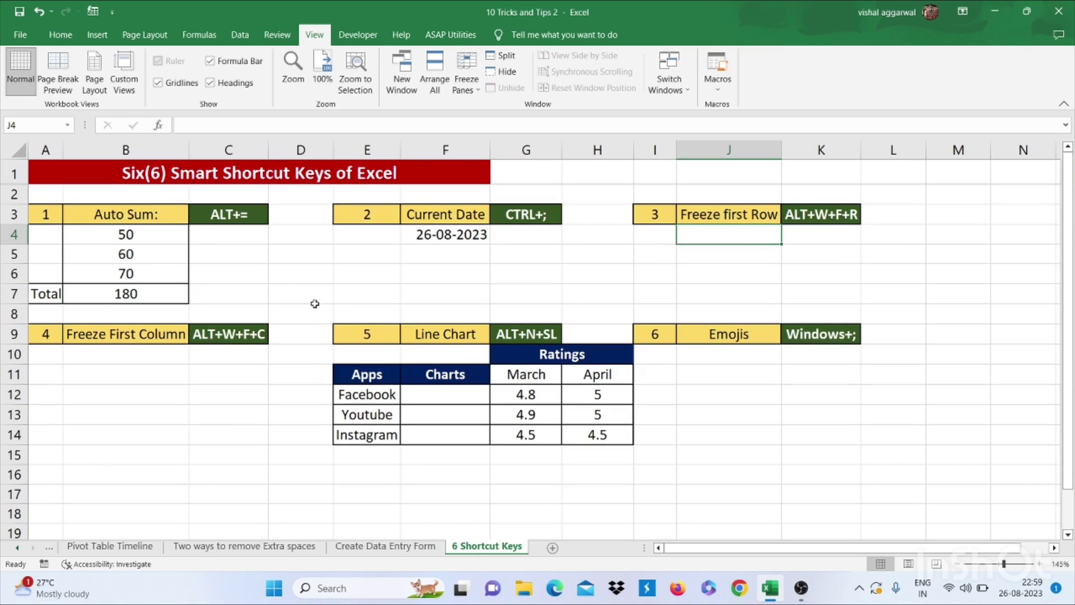
From cell B10, freeze the first column and scroll sideways to confirm column A stays fixed
left_click(136, 355)
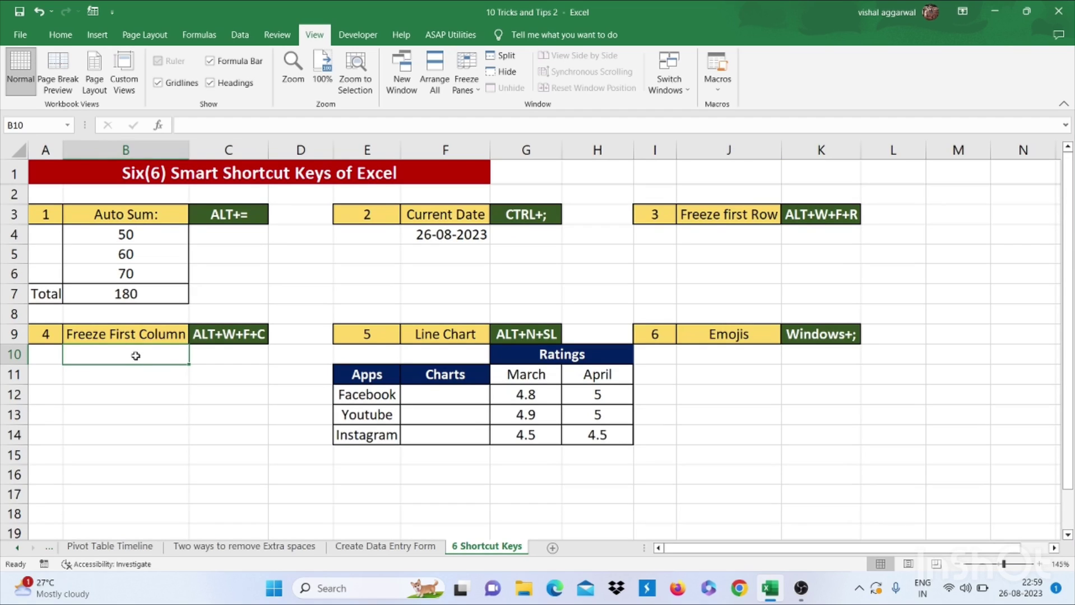
key("alt")
key("w")
key("f")
key("c")
scroll(135, 356, "right", 3)
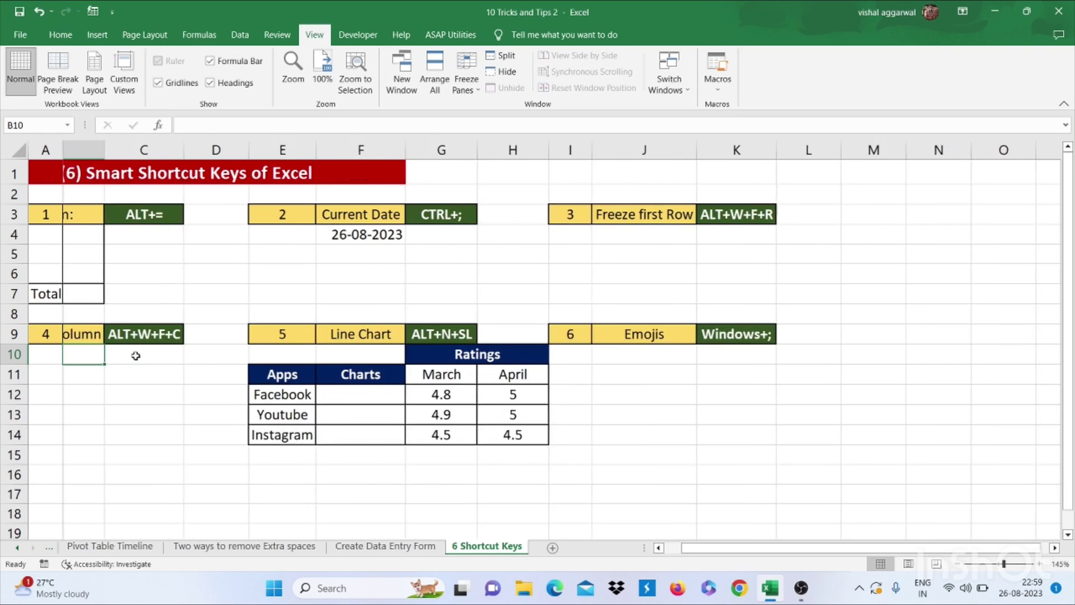
scroll(135, 355, "right", 2)
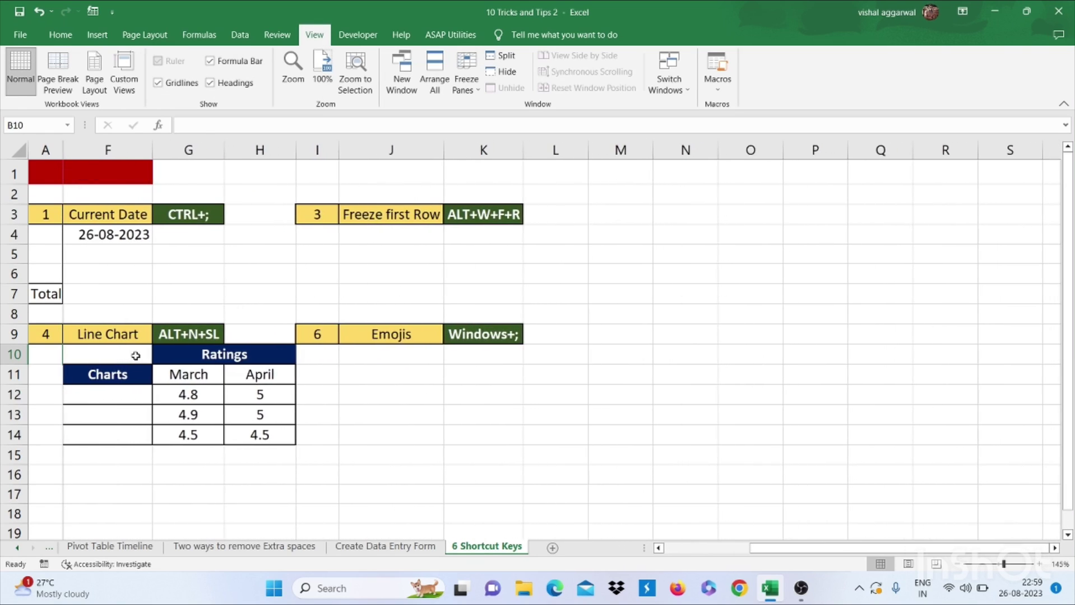
scroll(135, 355, "left", 4)
scroll(135, 356, "left", 1)
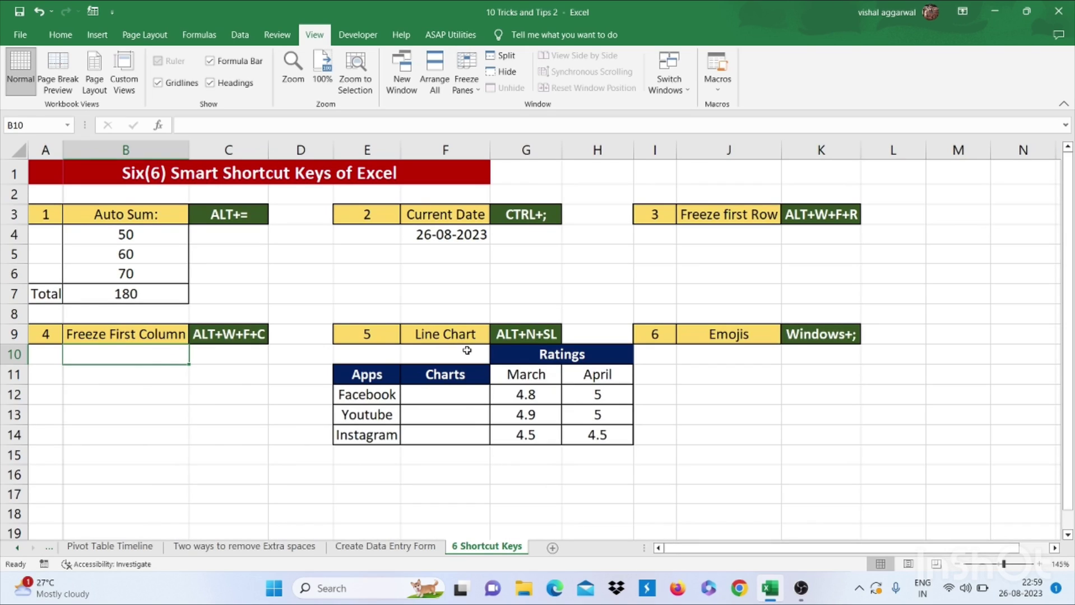
Insert line sparklines in F12:F14 using the ratings in G12:H14 as data
left_click(448, 394)
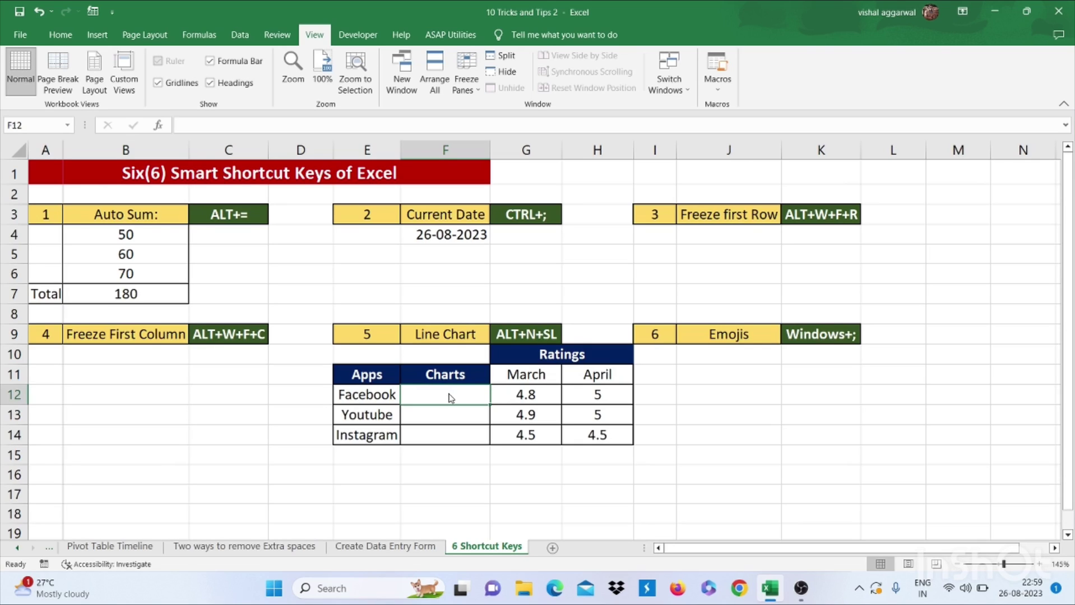
key("alt+n")
key("s")
key("l")
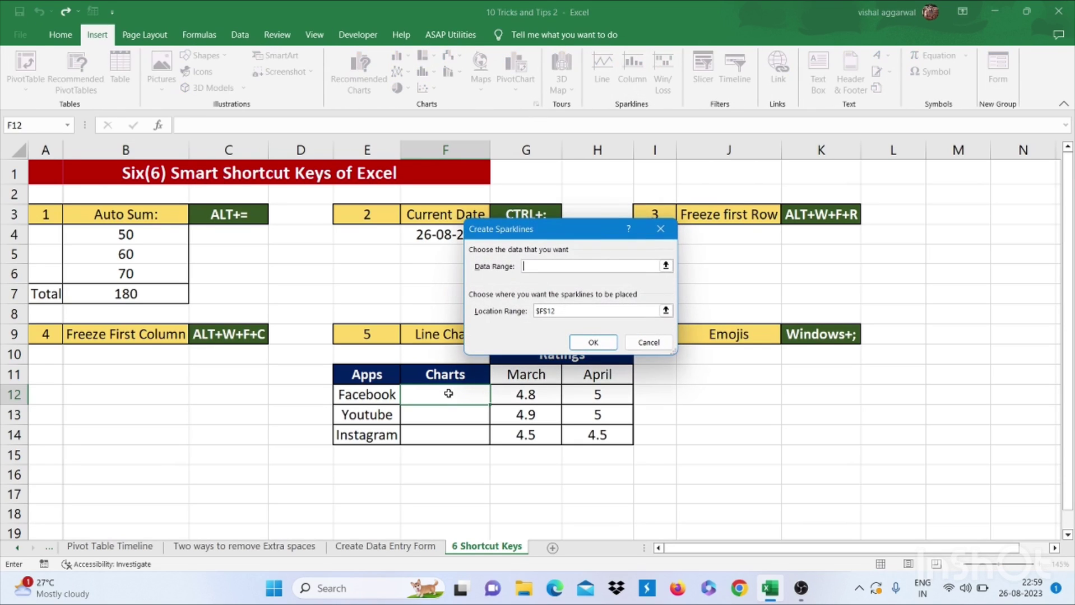
left_click(665, 265)
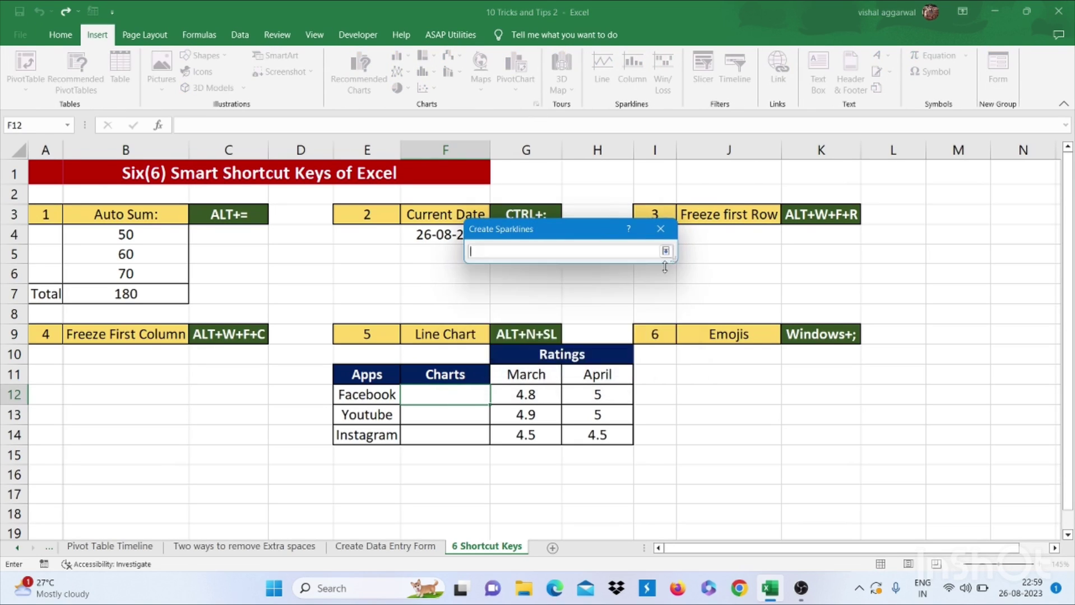
left_click_drag(518, 394, 578, 433)
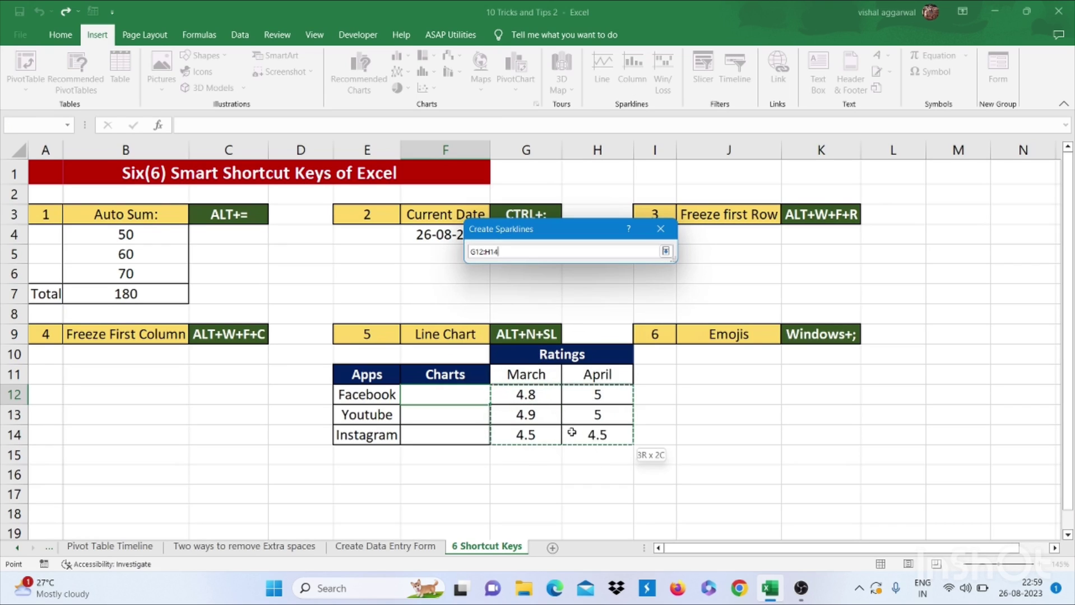
left_click(666, 251)
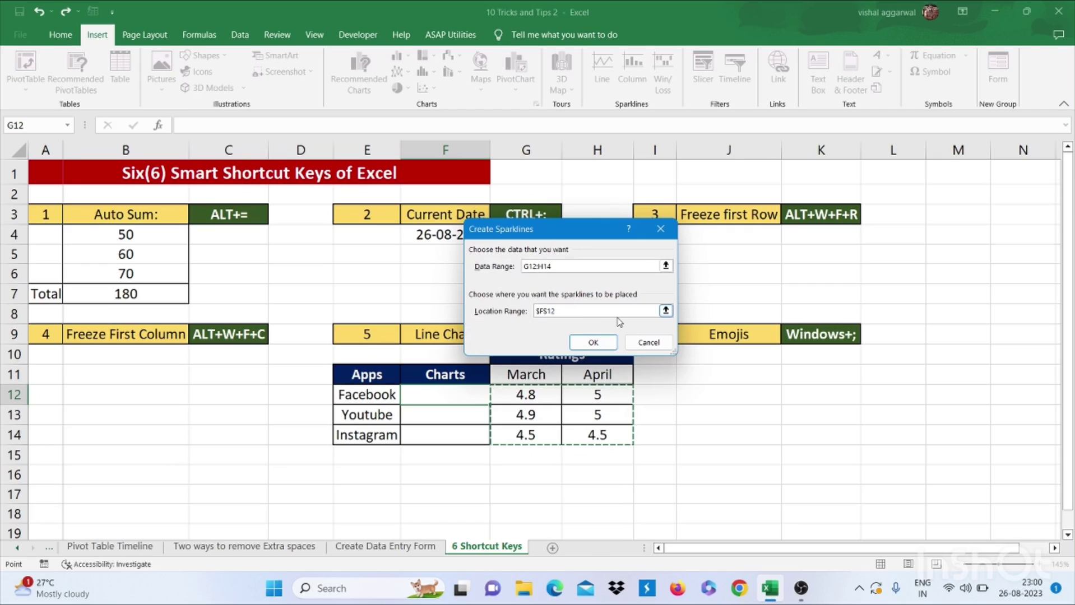
left_click(665, 311)
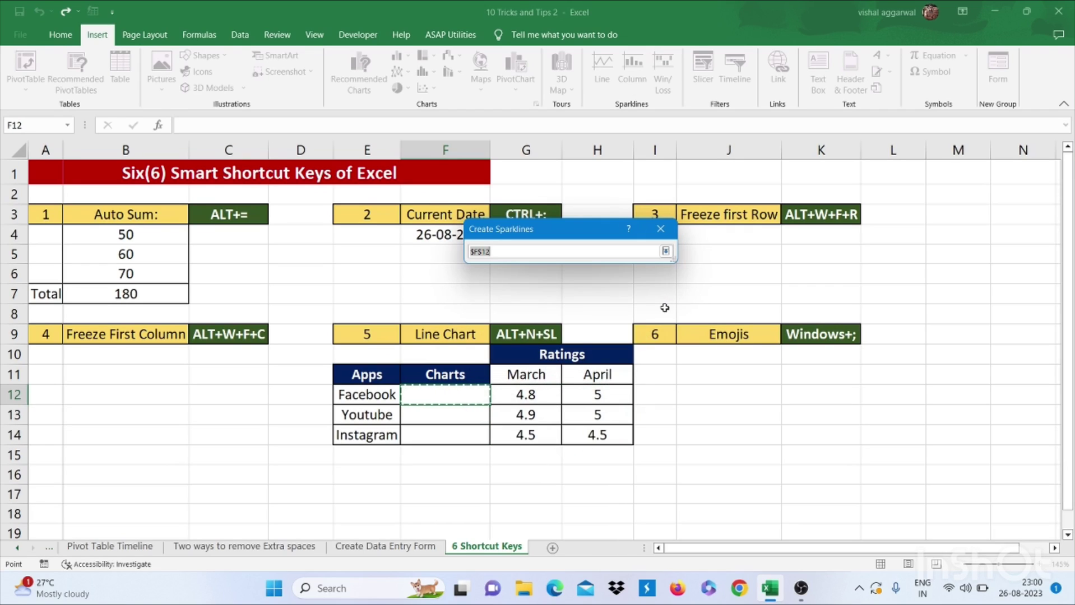
left_click(426, 399)
left_click_drag(427, 399, 418, 435)
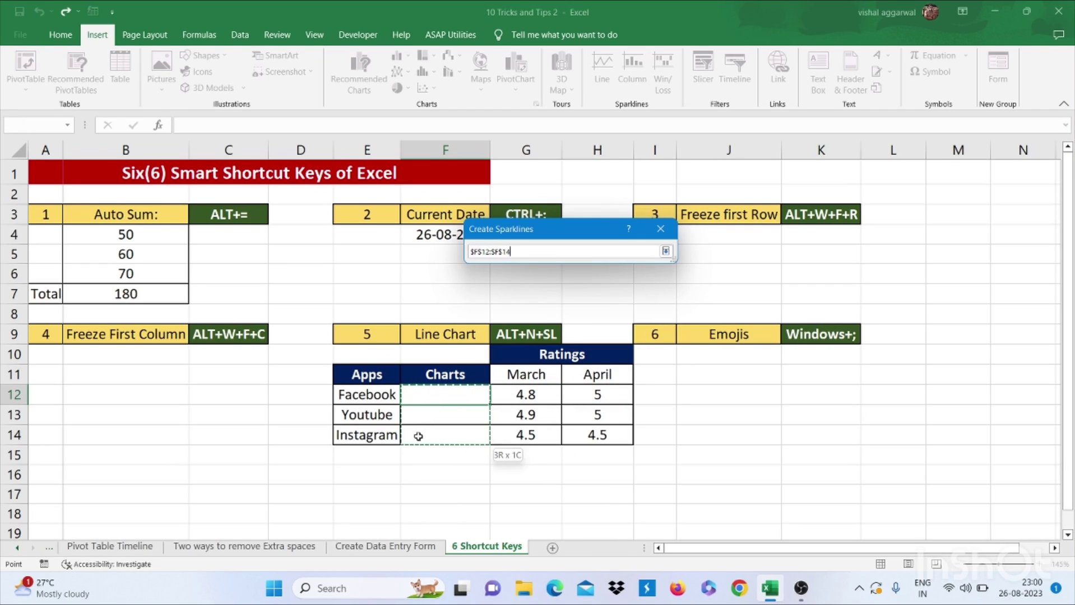
left_click(665, 252)
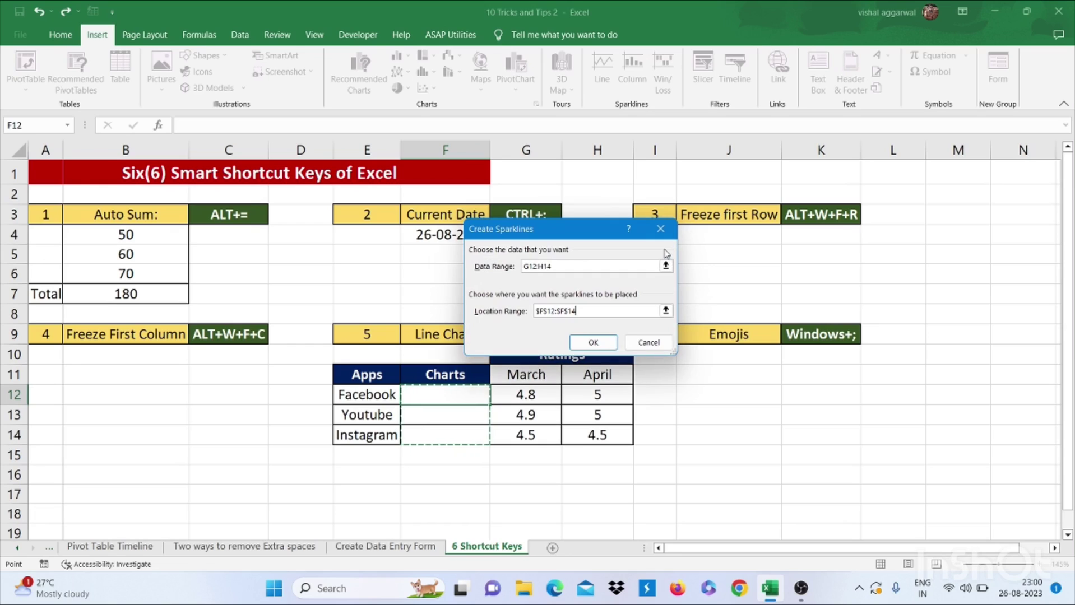
left_click(586, 346)
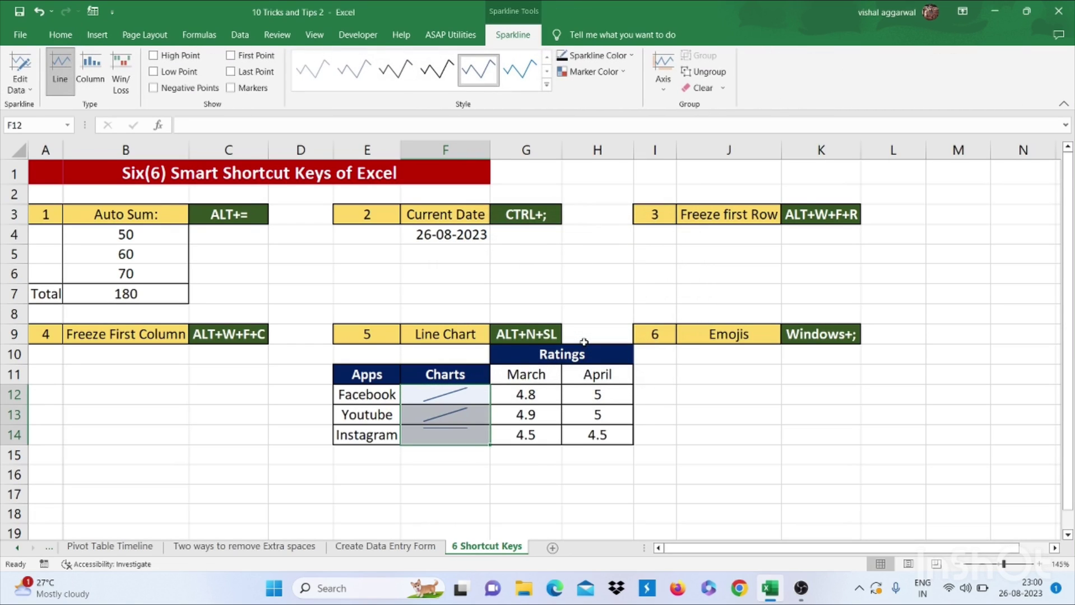
Change Youtube's April rating in H13 to 4.5
left_click(512, 413)
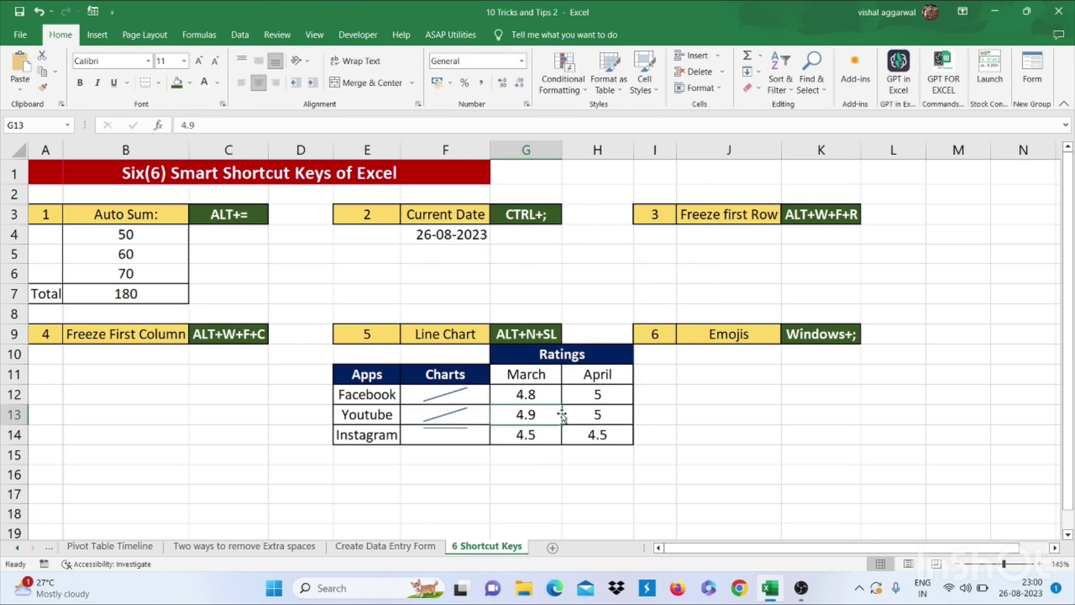
left_click_drag(470, 394, 456, 446)
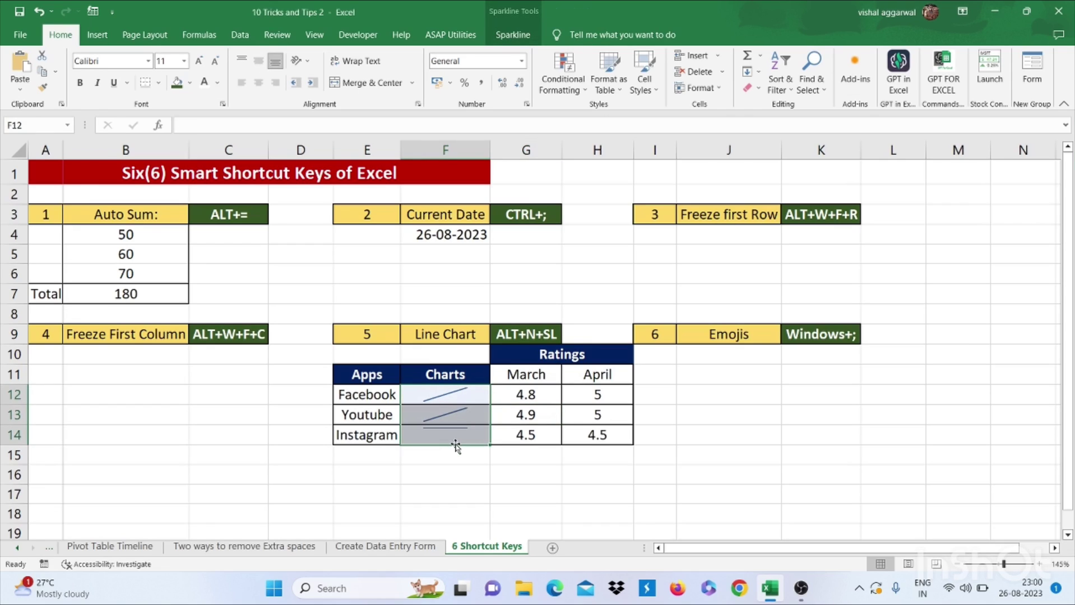
left_click(603, 413)
type("4.5")
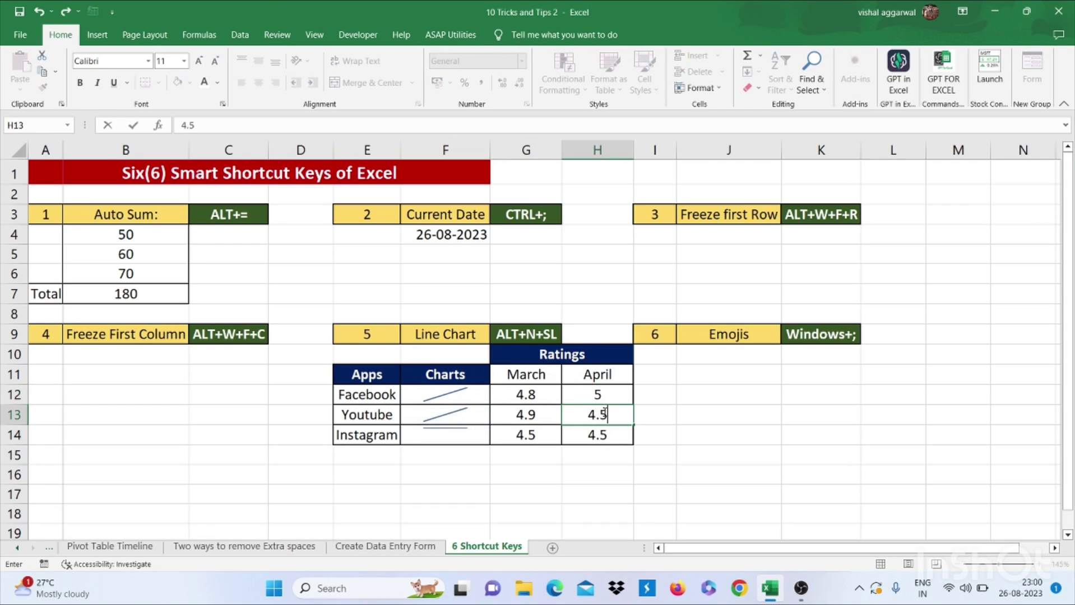
key("Return")
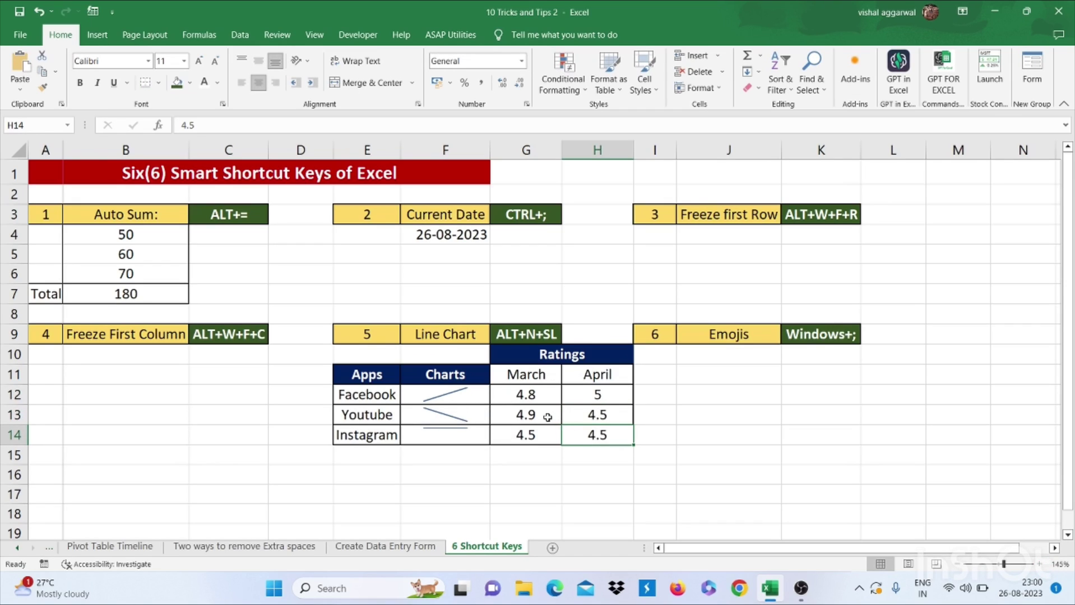
left_click(604, 418)
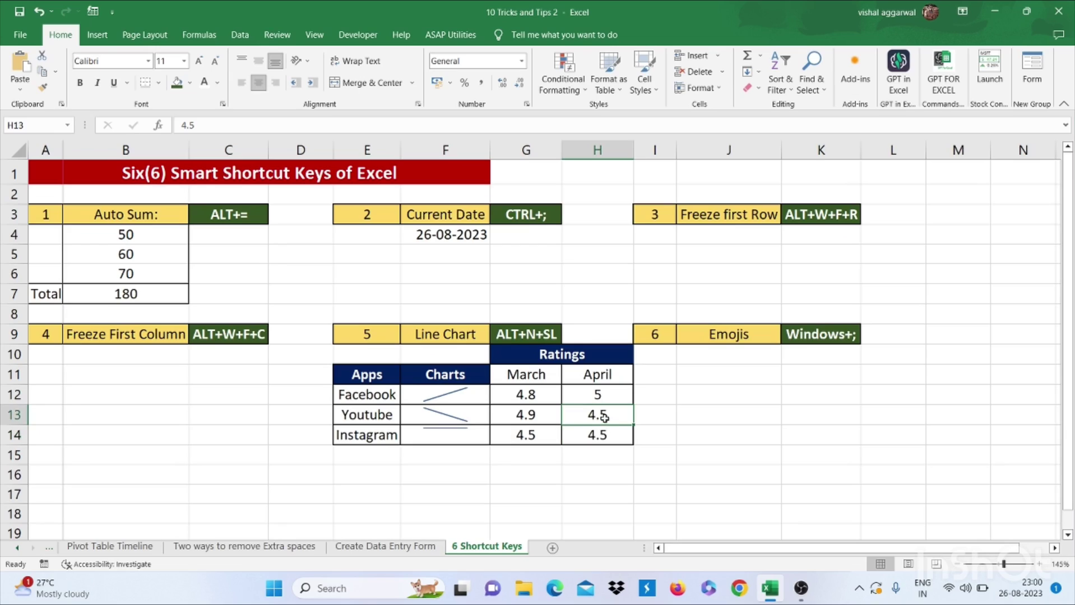
left_click(726, 359)
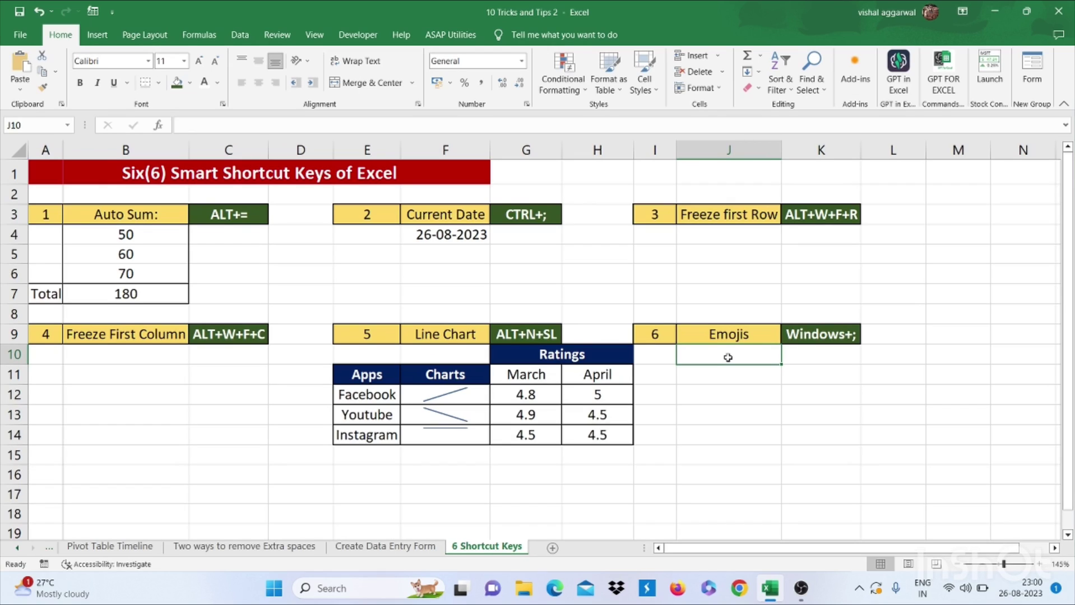
key("super+semicolon")
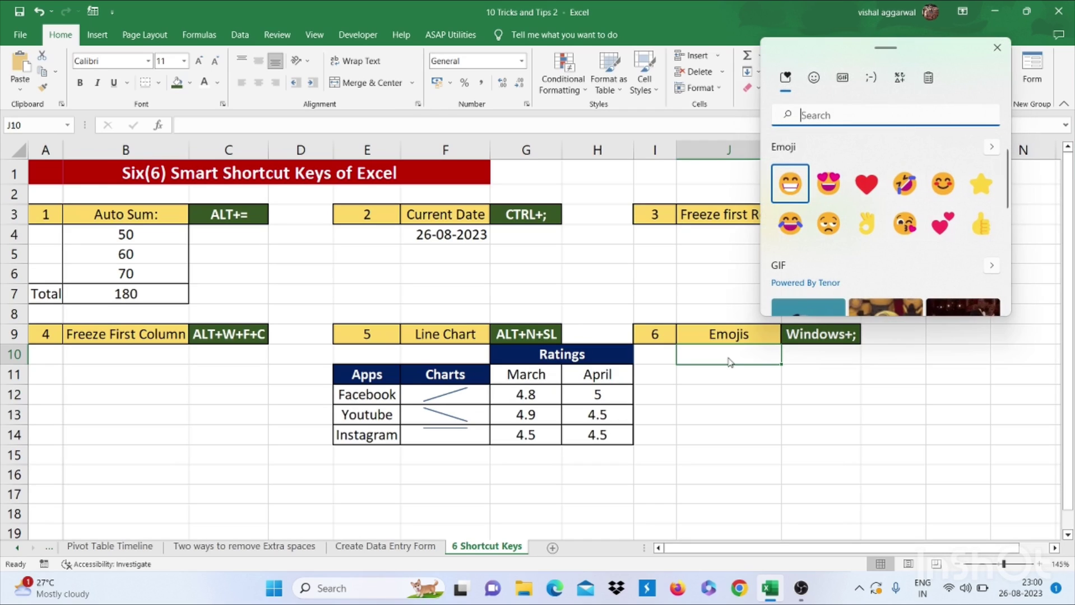
key("Right")
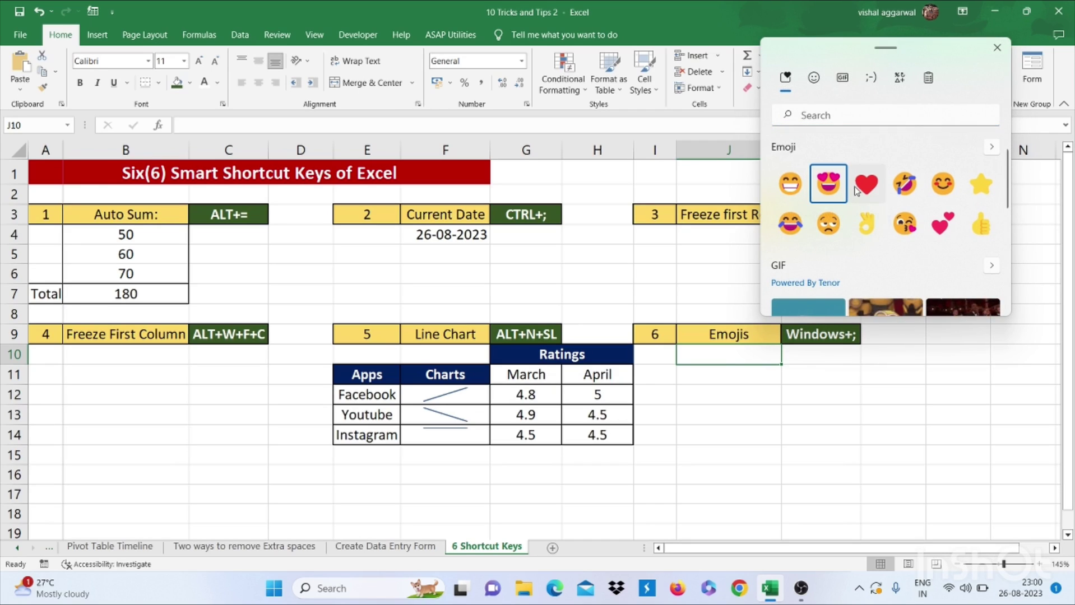
key("Right")
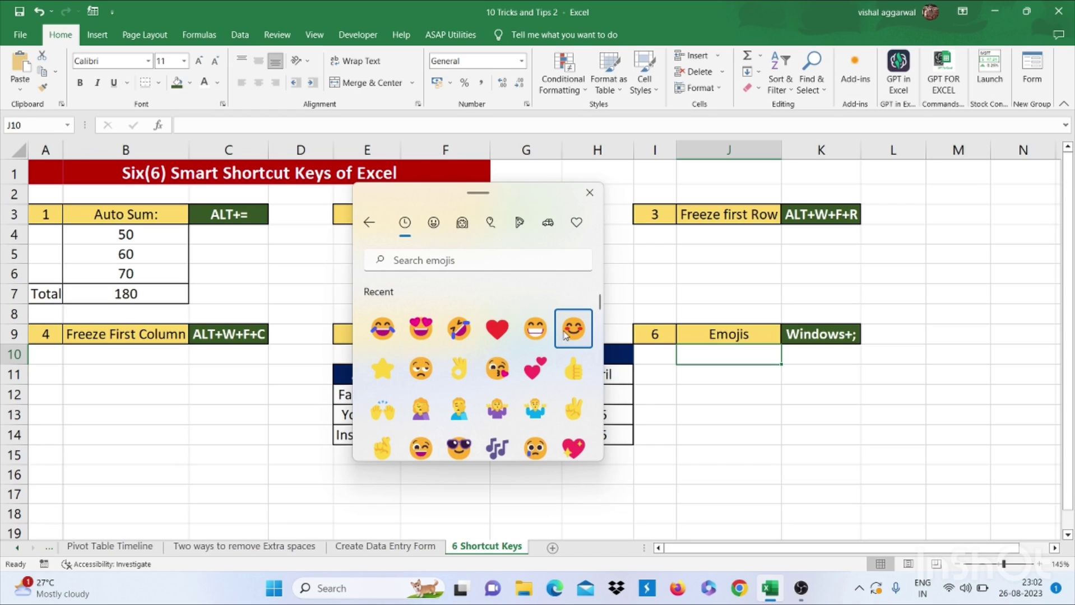
left_click(764, 360)
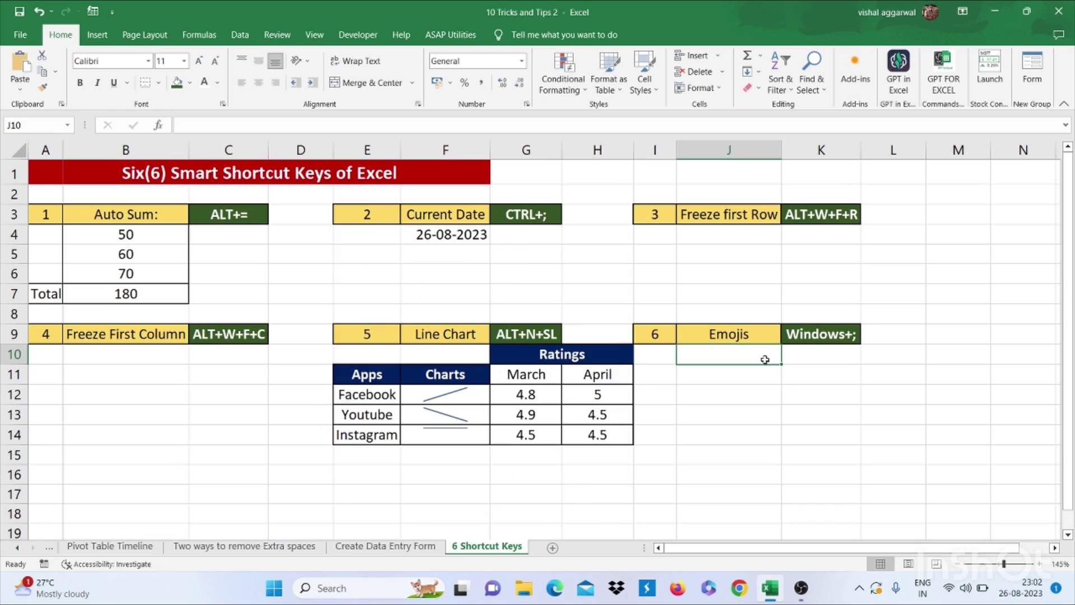